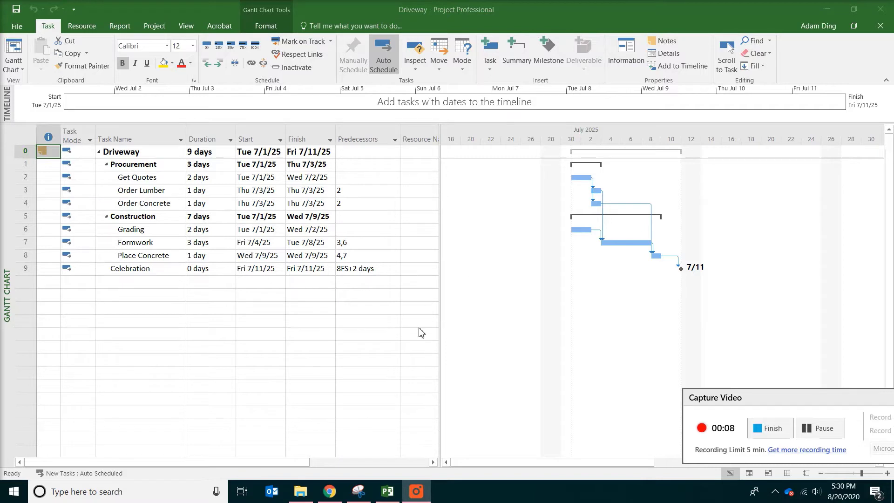
Zoom the Gantt chart to show the entire Driveway project, 7/1/25 through 7/11/25.
left_click(190, 28)
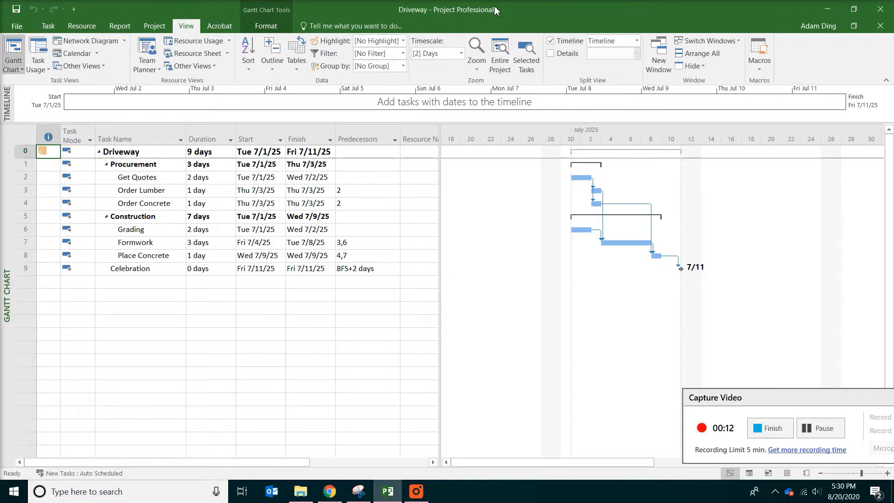
left_click(507, 69)
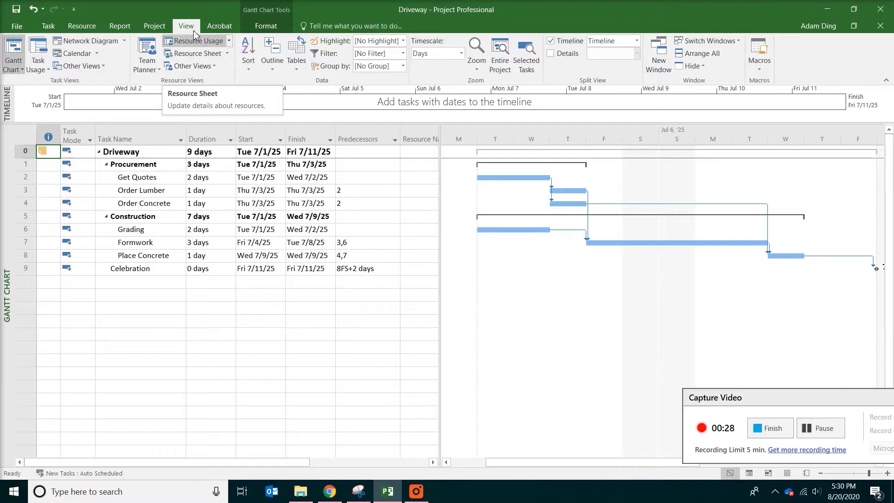
On the Resource Sheet, enter the five work resources, including Teenager, Lumber, Concrete and ACME Store.
left_click(194, 57)
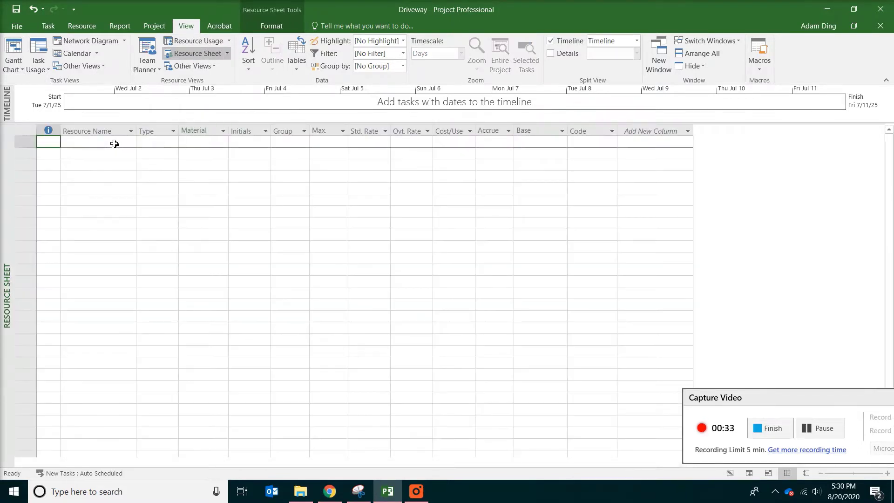
left_click(115, 142)
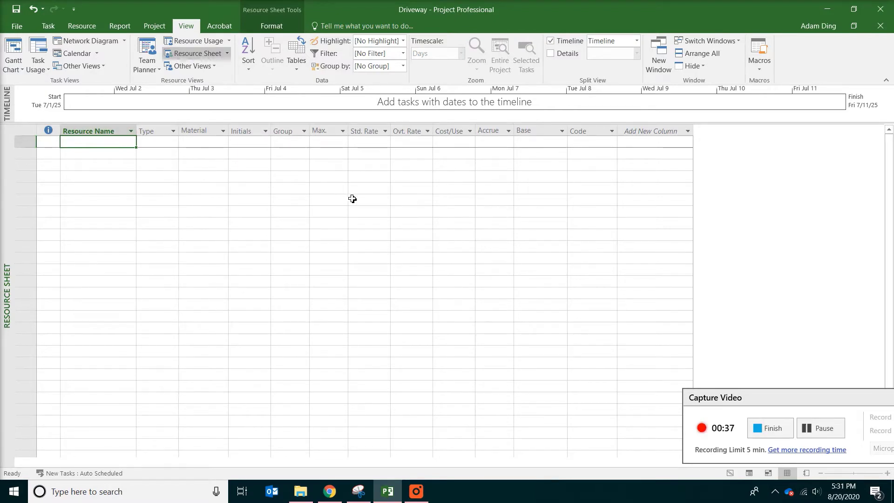
left_click(820, 428)
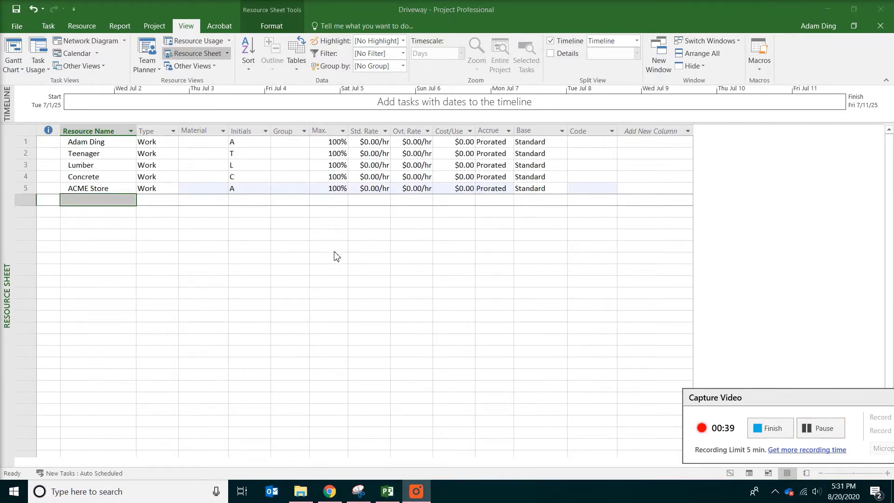
left_click(111, 178)
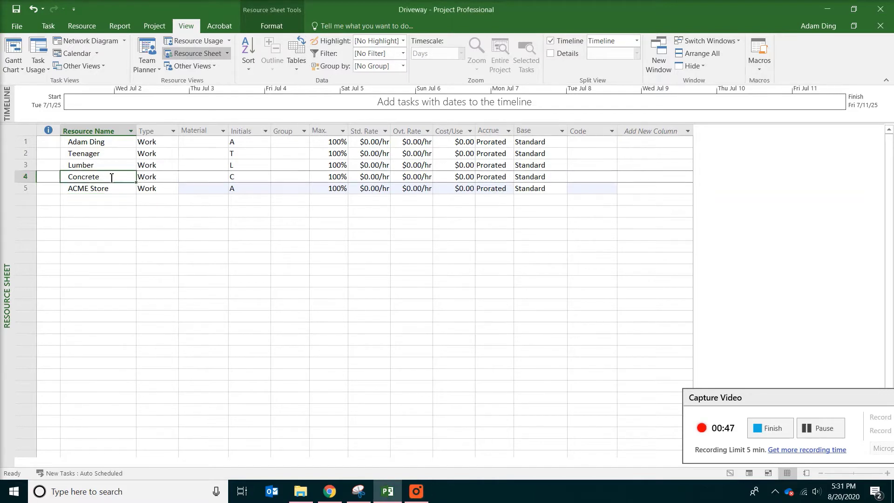
left_click(102, 186)
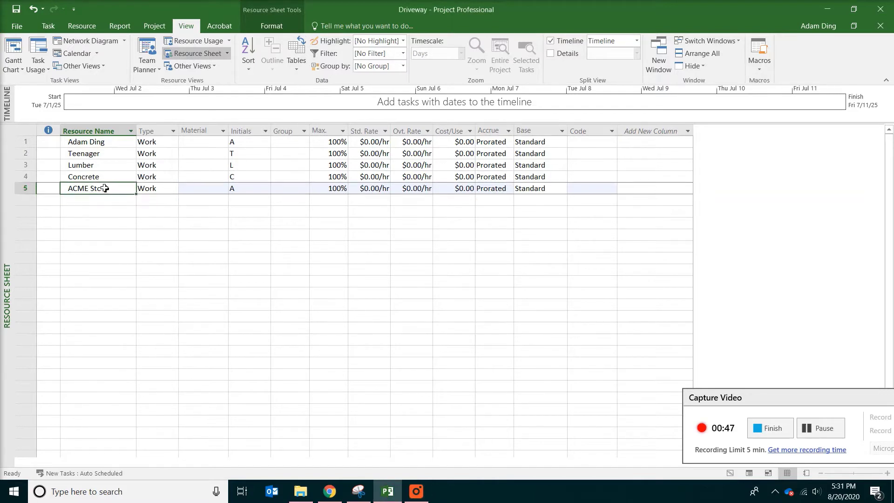
Change the Type of Lumber and Concrete from Work to Material.
left_click(160, 169)
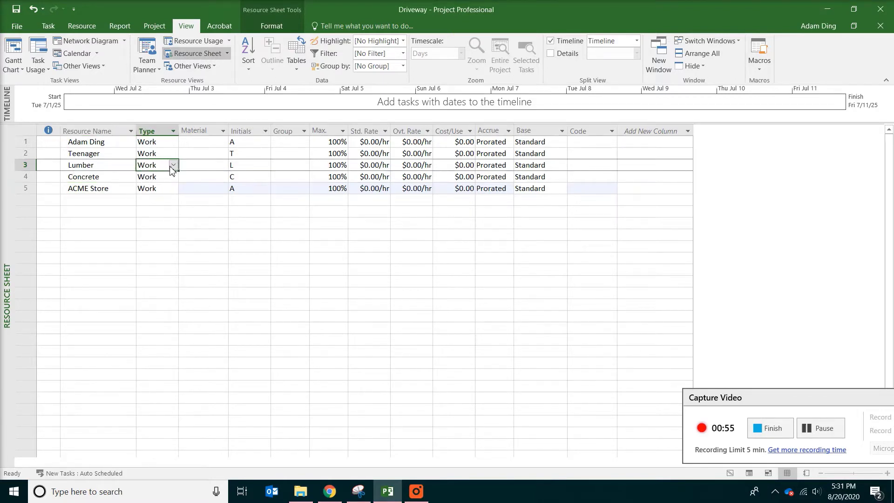
left_click(174, 165)
left_click(165, 181)
left_click(165, 182)
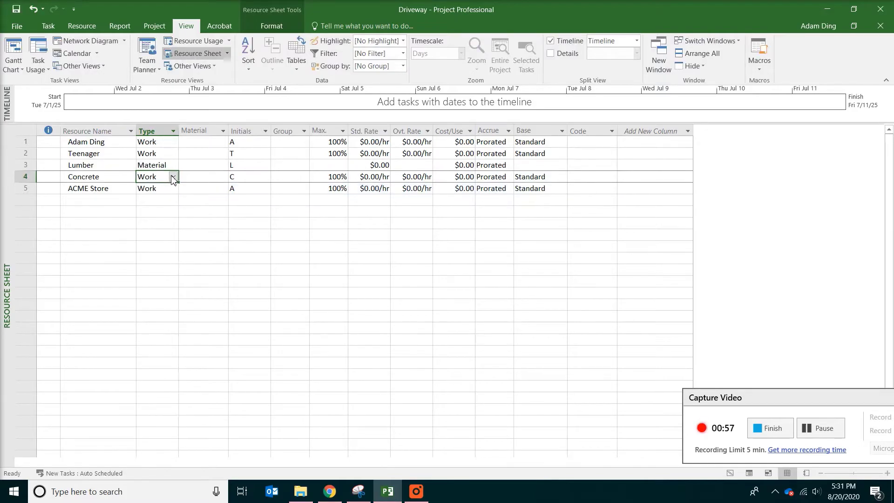
left_click(173, 176)
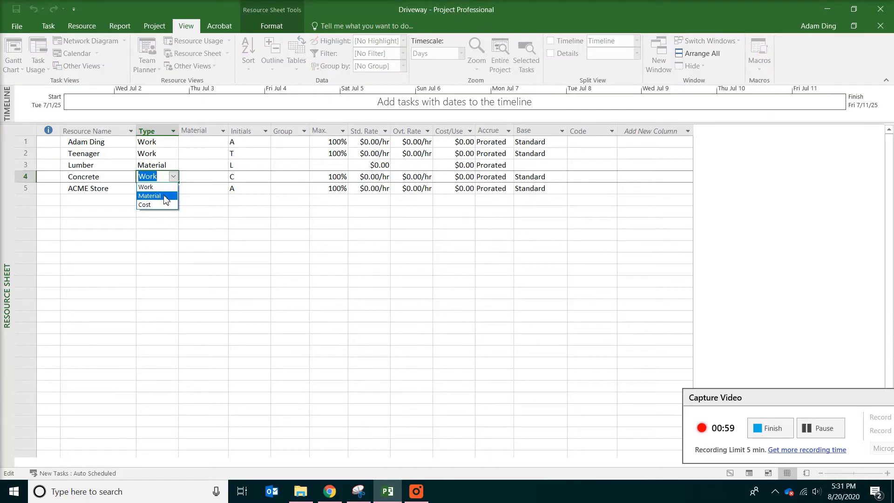
left_click(165, 196)
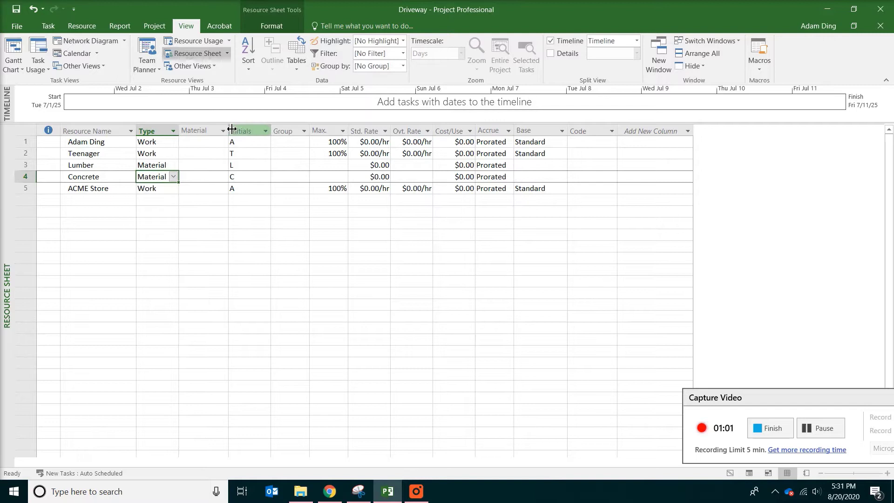
Give Lumber the material label LF and Concrete the label CY.
left_click(215, 170)
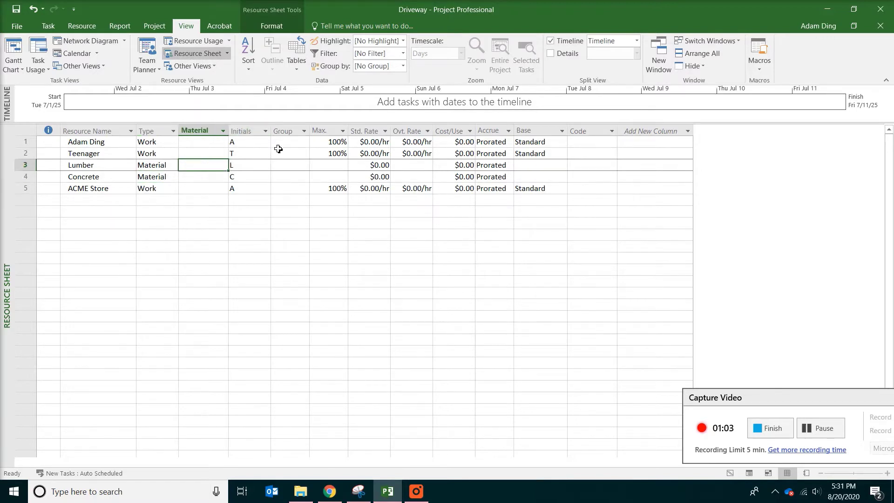
type("LF")
key("Return")
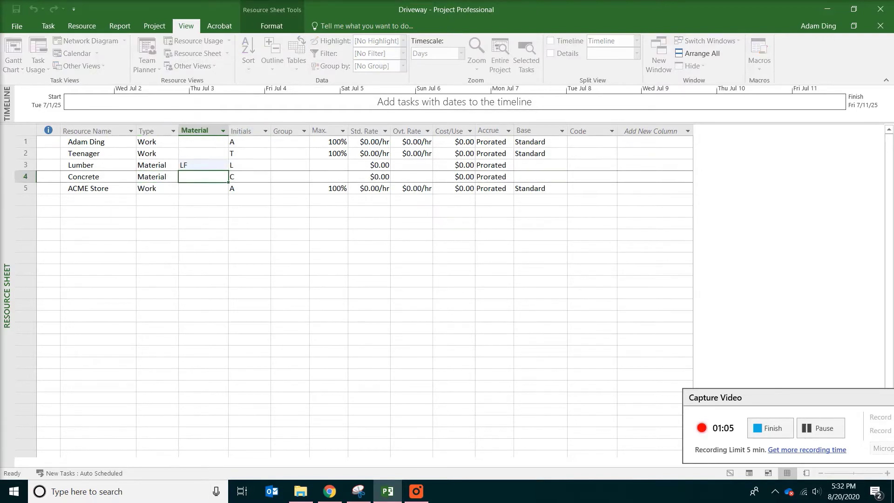
type("CY")
key("Return")
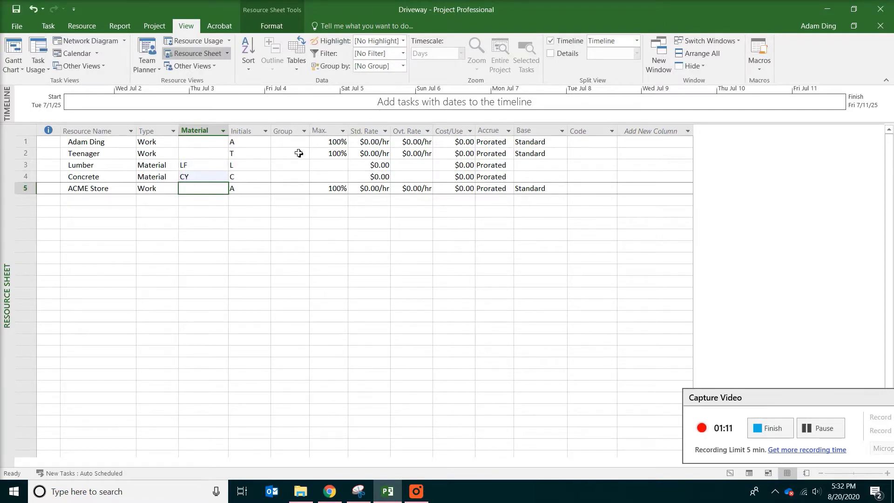
Enter standard rates of $50/hr, $10/hr (Teenager), $1.00 (Lumber) and $200.00 (Concrete).
left_click(377, 144)
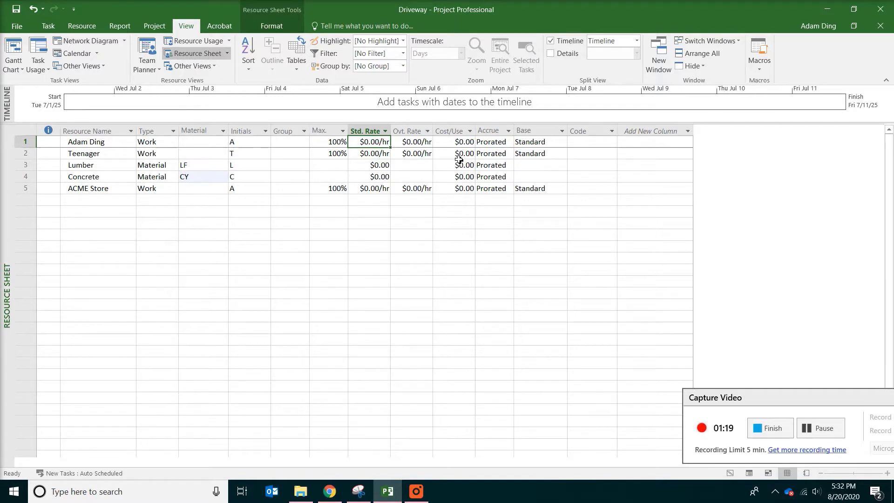
type("50")
key("Return")
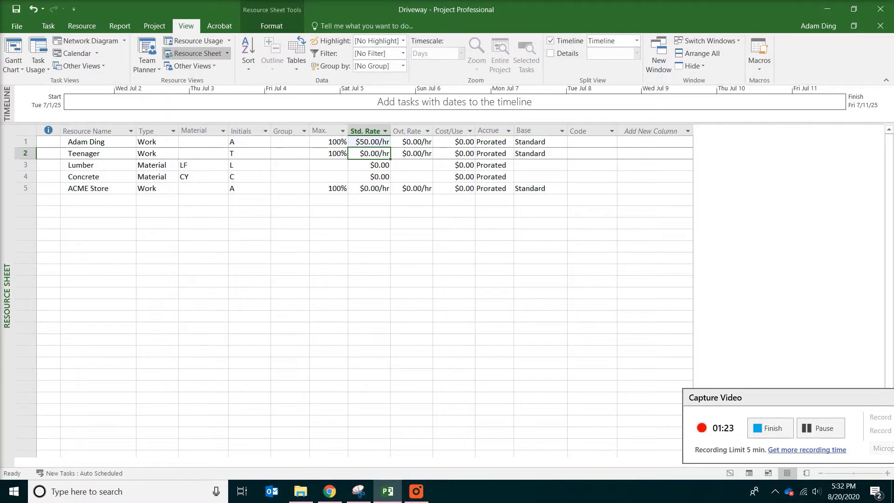
type("1")
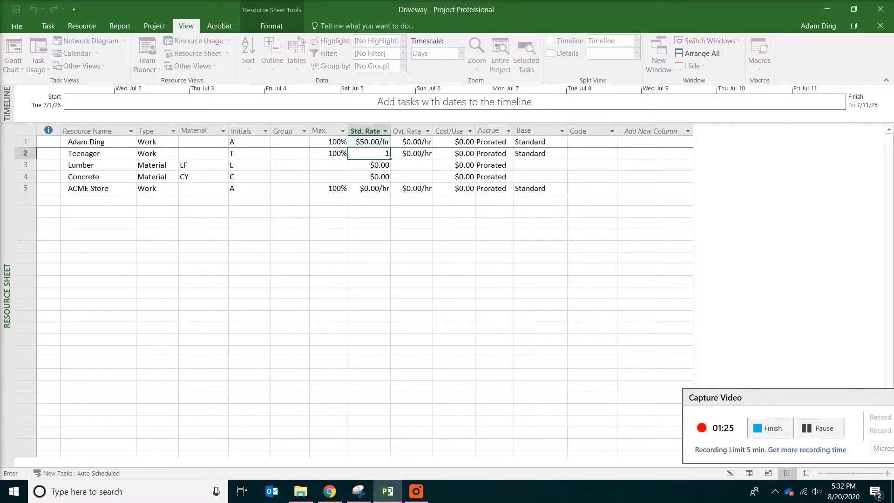
type("0")
key("Return")
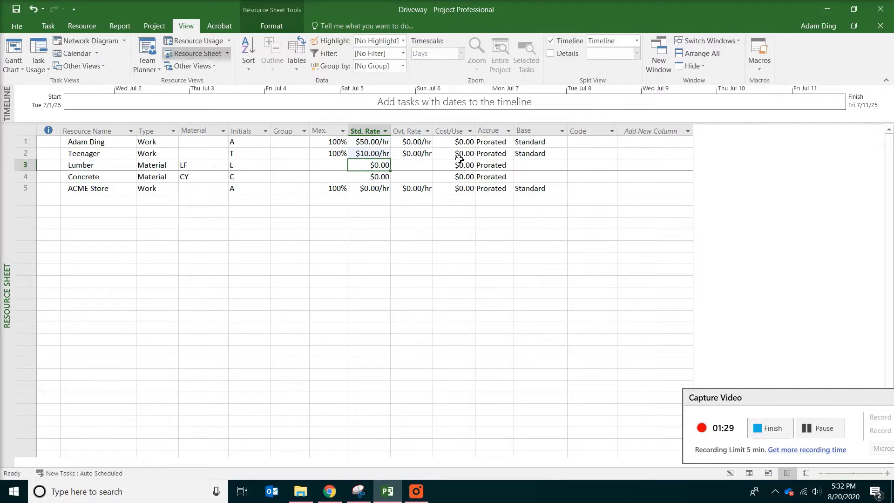
type("1")
key("Return")
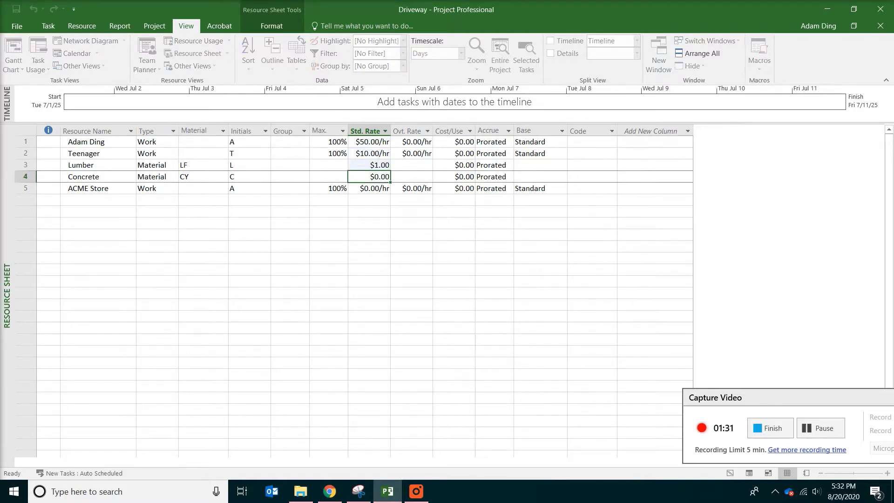
type("200")
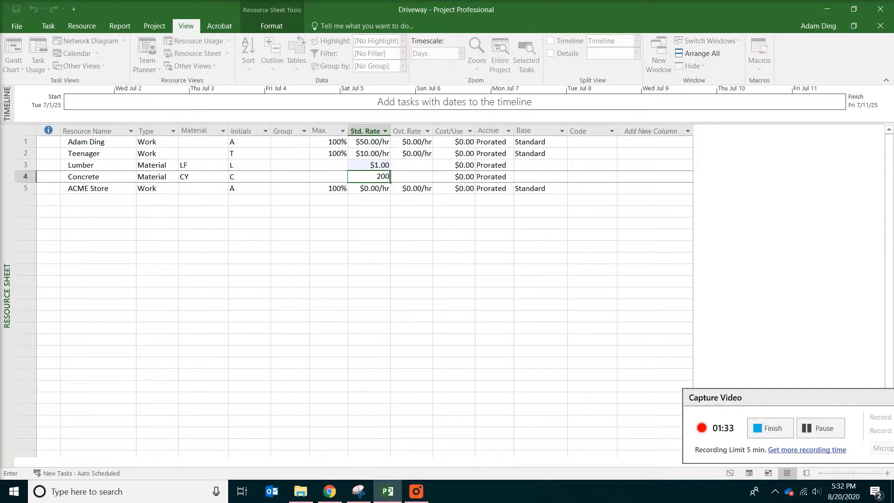
key("Return")
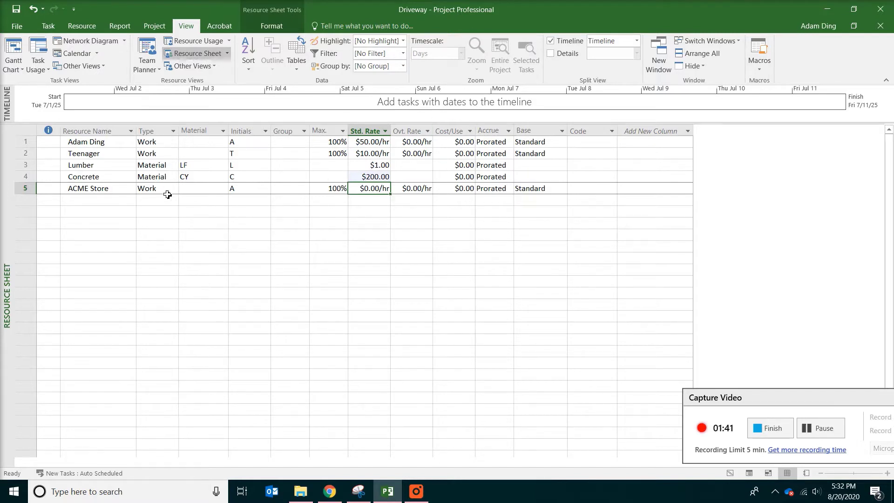
left_click(123, 191)
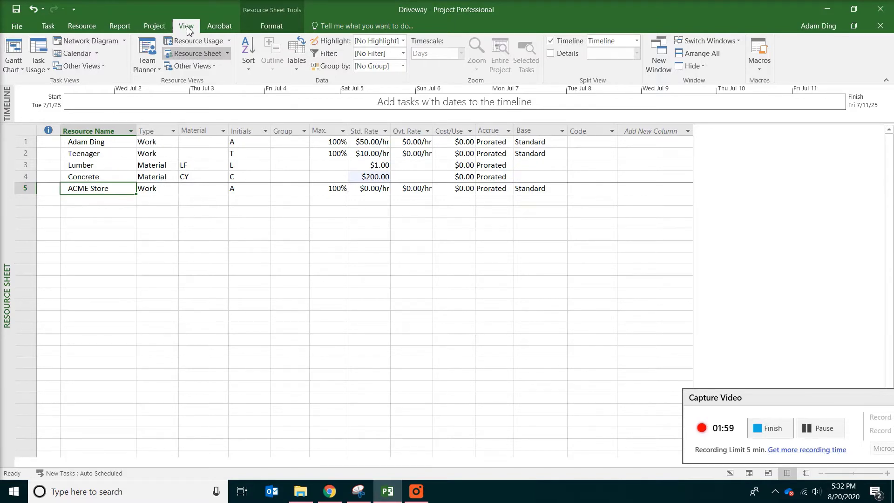
Back in the Gantt chart, assign the first worker to Get Quotes in its Resource Names cell.
left_click(16, 50)
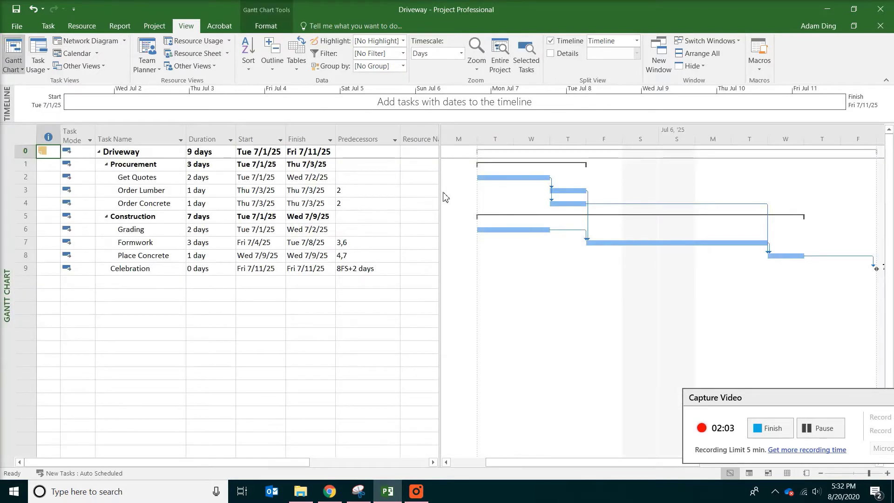
left_click_drag(441, 193, 529, 195)
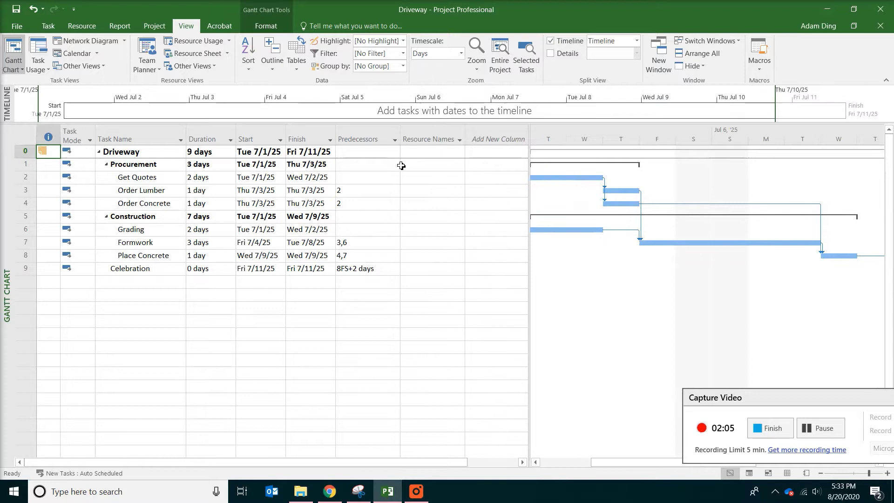
left_click(24, 179)
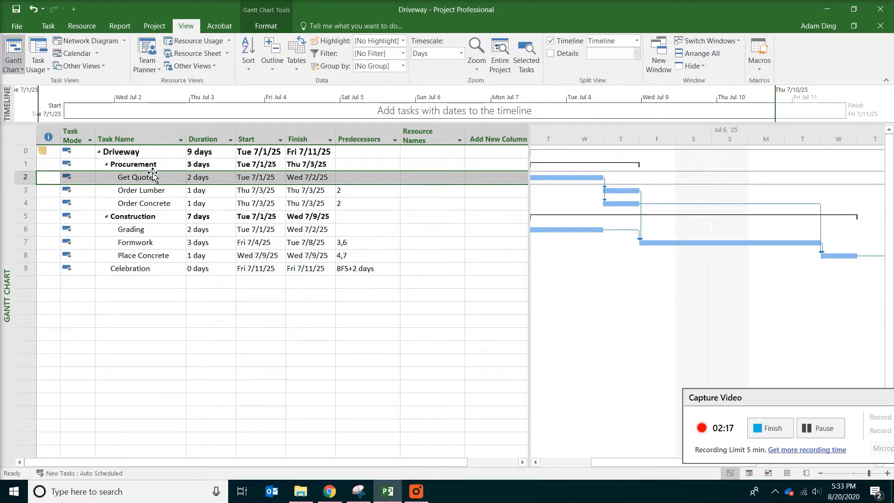
left_click(436, 177)
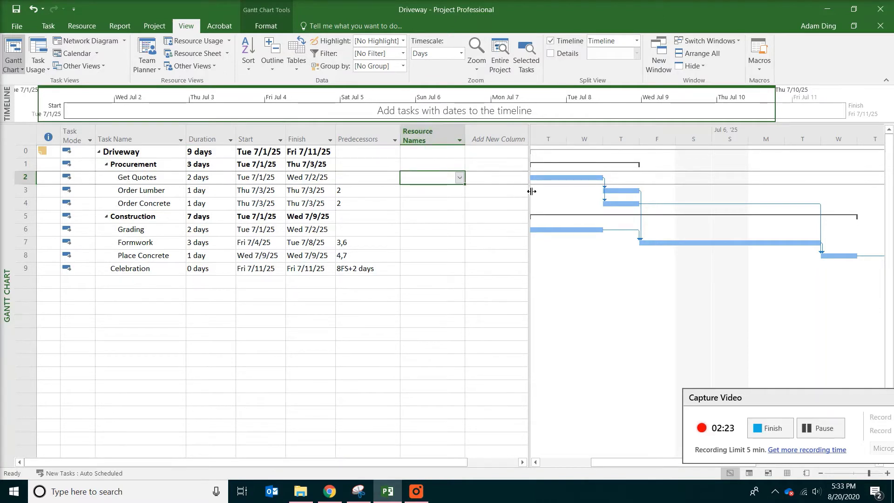
left_click_drag(531, 191, 508, 183)
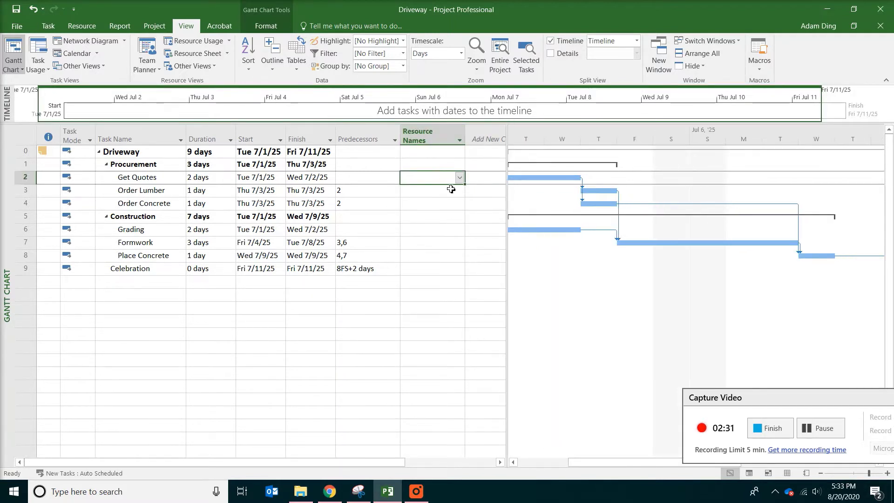
left_click(459, 177)
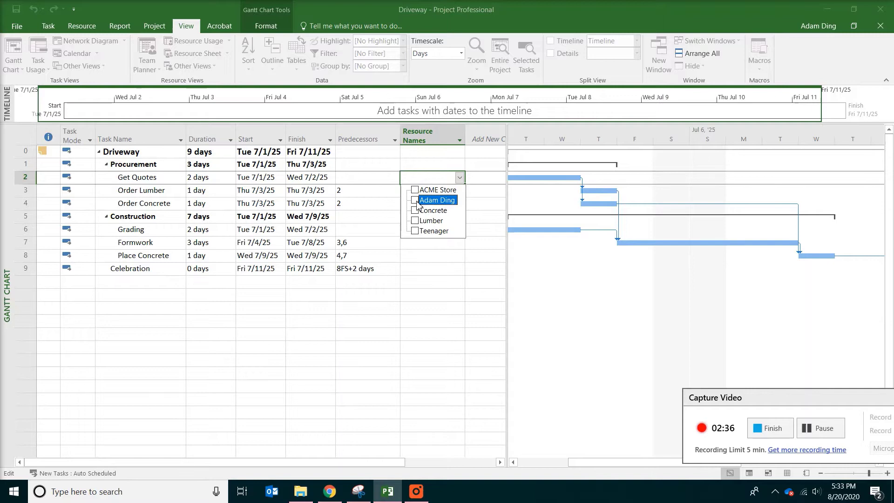
left_click(481, 194)
left_click(413, 197)
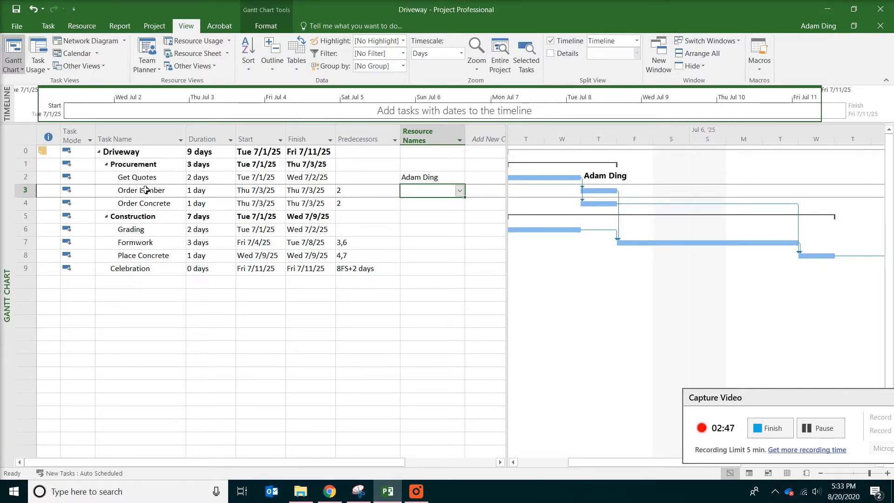
left_click(162, 190)
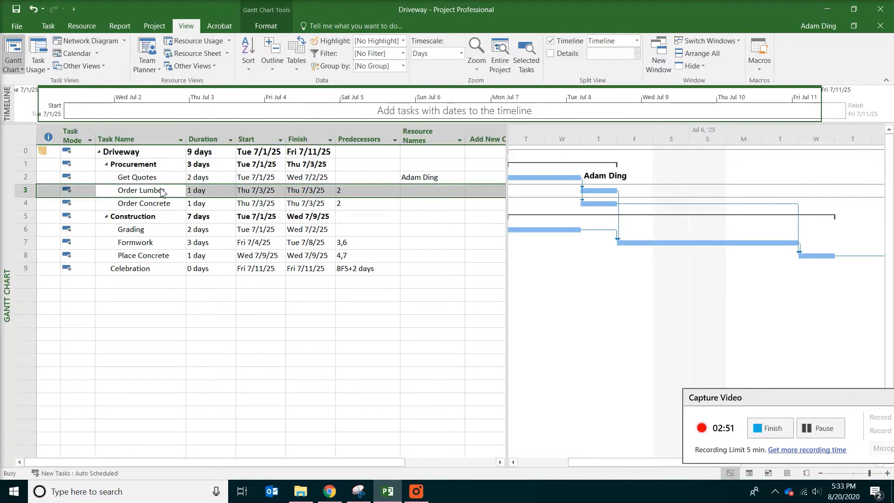
Using Task Information, assign the first worker and ACME Store to Order Lumber at 100% each.
double_click(162, 190)
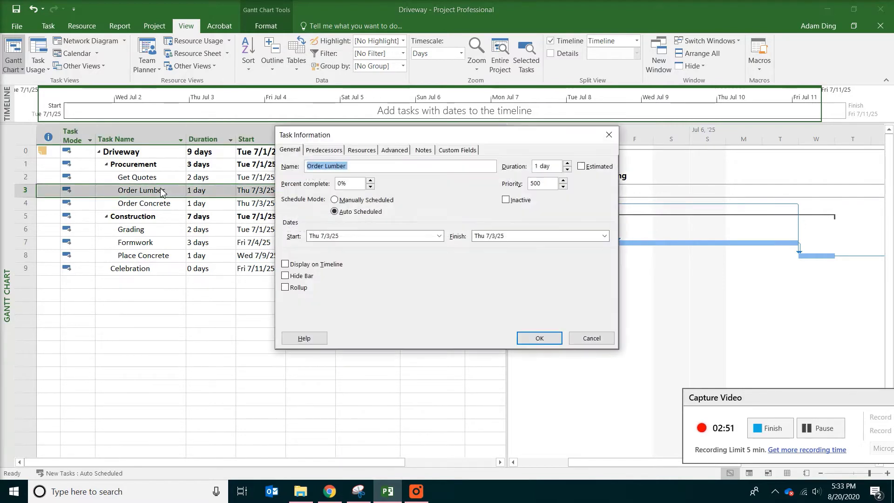
left_click(322, 152)
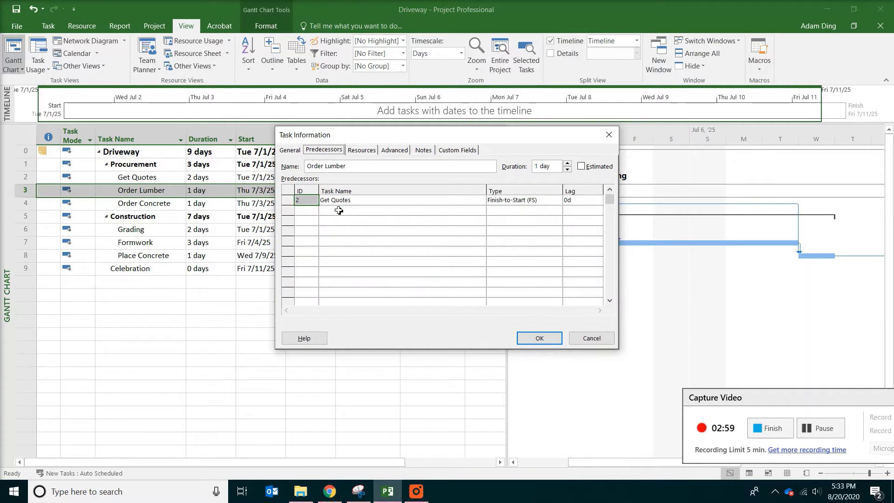
left_click(363, 151)
left_click(354, 200)
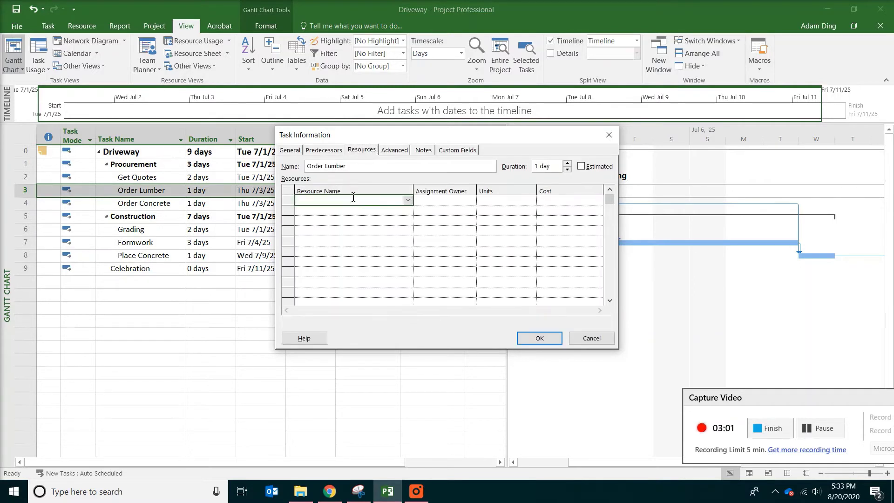
left_click(408, 200)
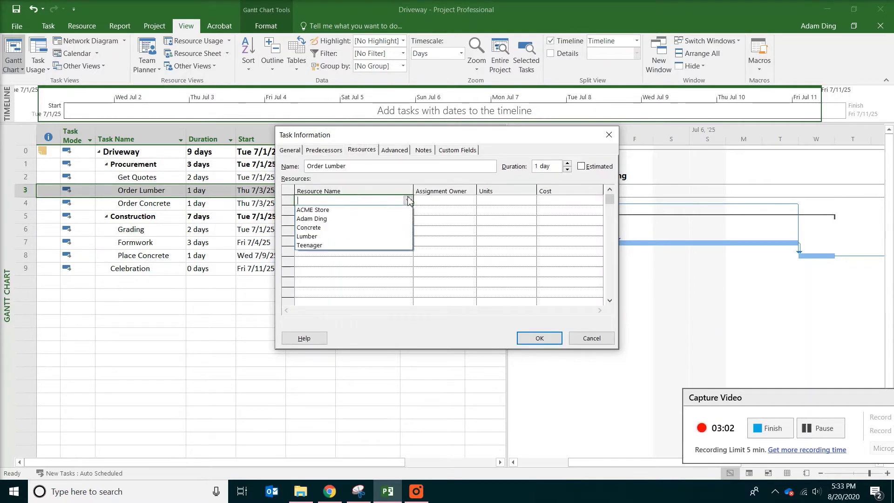
left_click(358, 219)
left_click(368, 214)
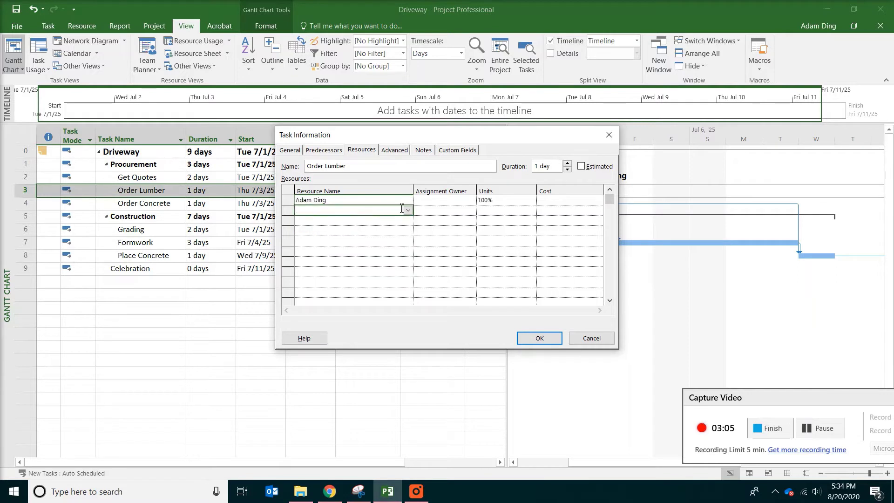
left_click(408, 211)
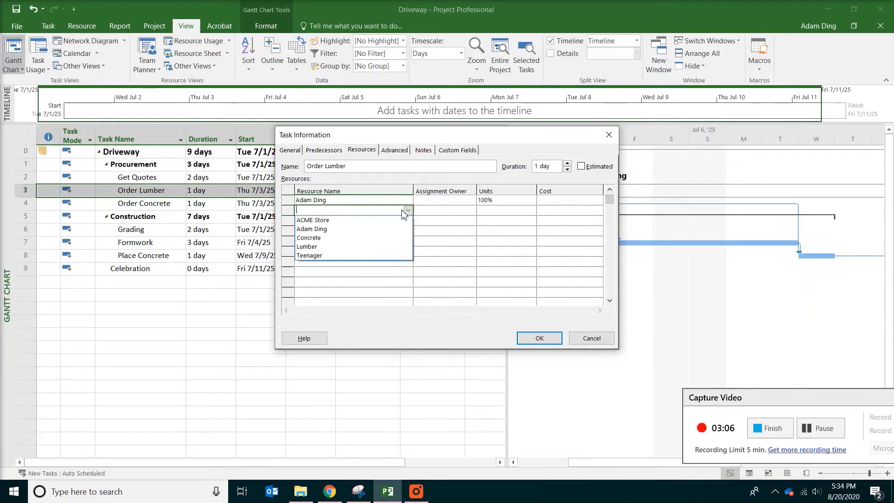
left_click(350, 219)
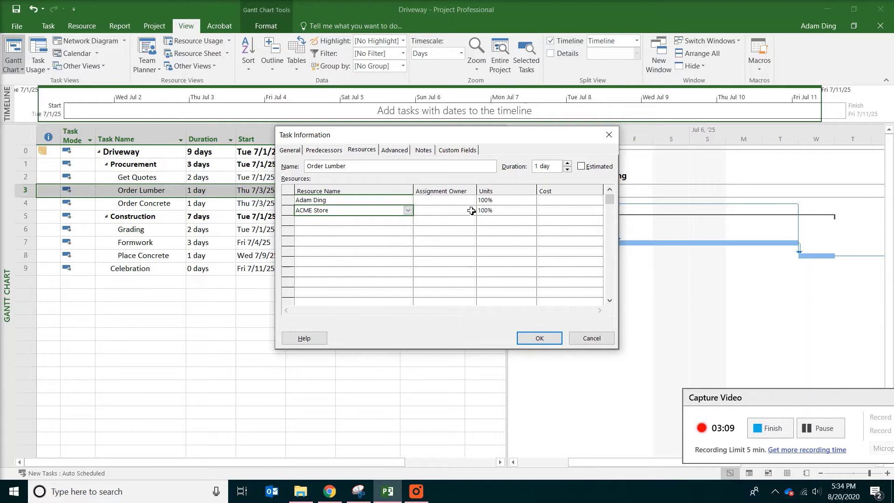
left_click(547, 345)
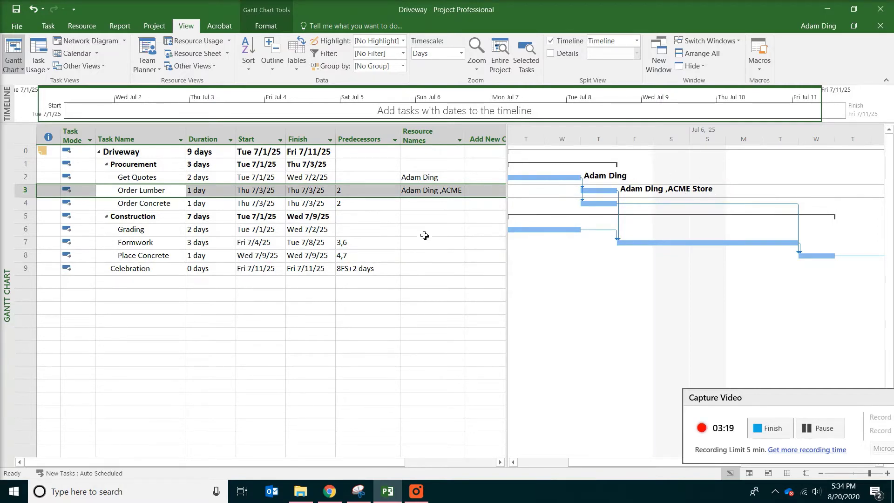
left_click(435, 205)
left_click(136, 203)
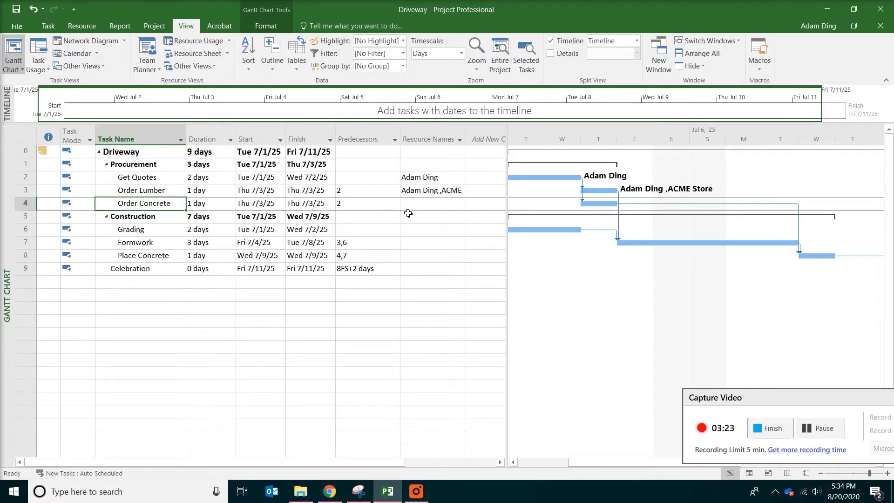
left_click(157, 191)
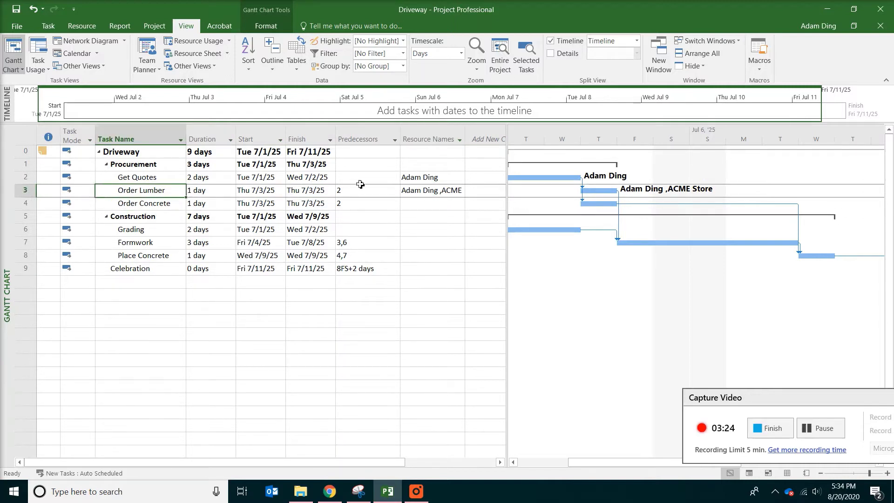
Widen the table and Resource Names column, then fill Order Lumber's resources down to Order Concrete.
left_click(459, 190)
left_click(456, 204)
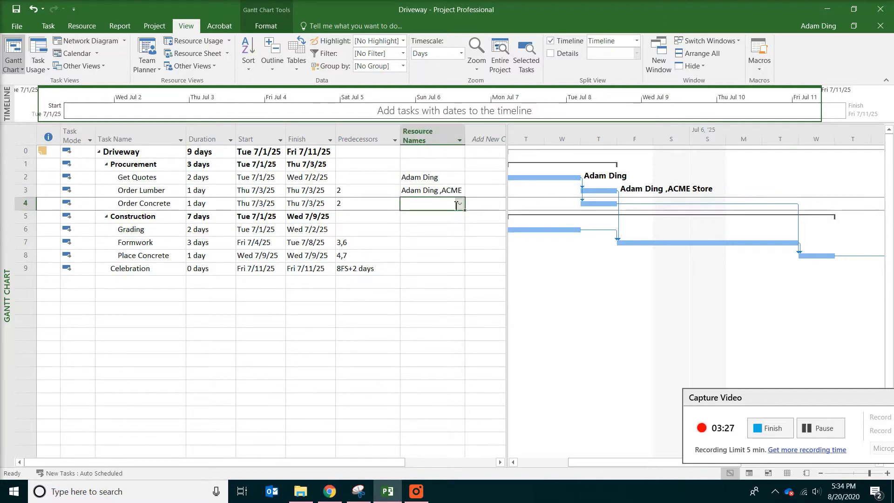
left_click(442, 192)
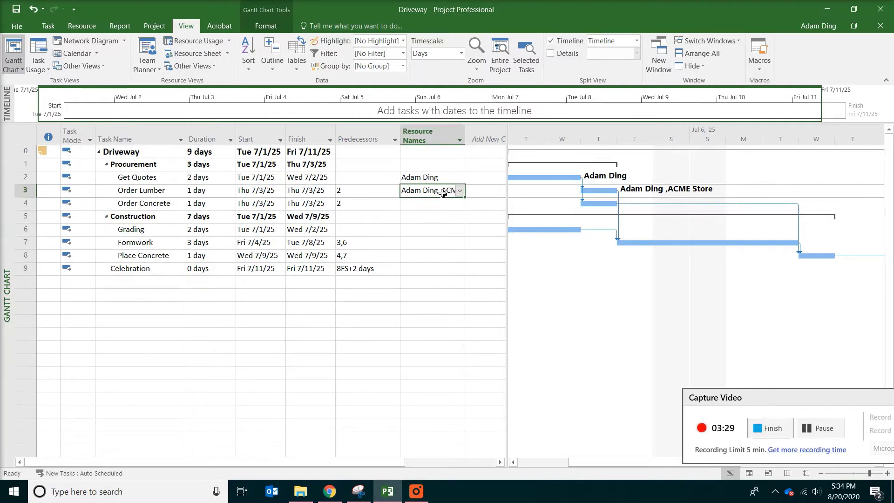
left_click_drag(507, 197, 572, 198)
left_click_drag(465, 136, 507, 136)
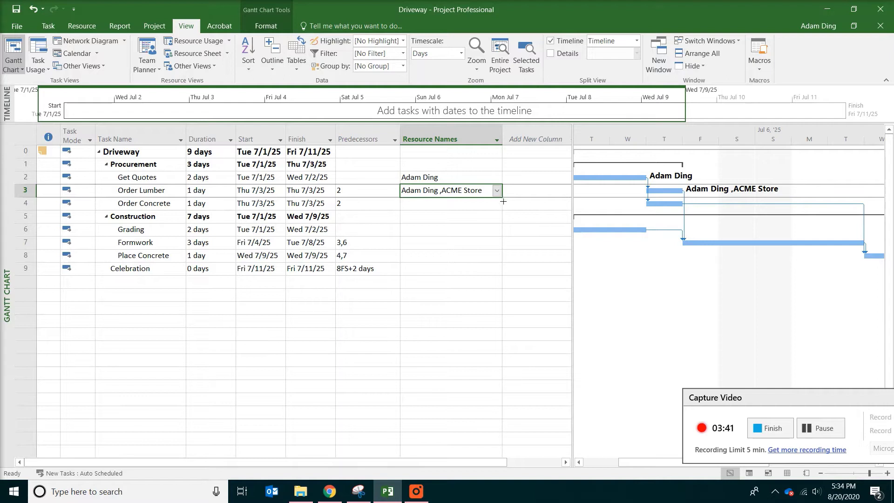
left_click_drag(505, 199, 499, 213)
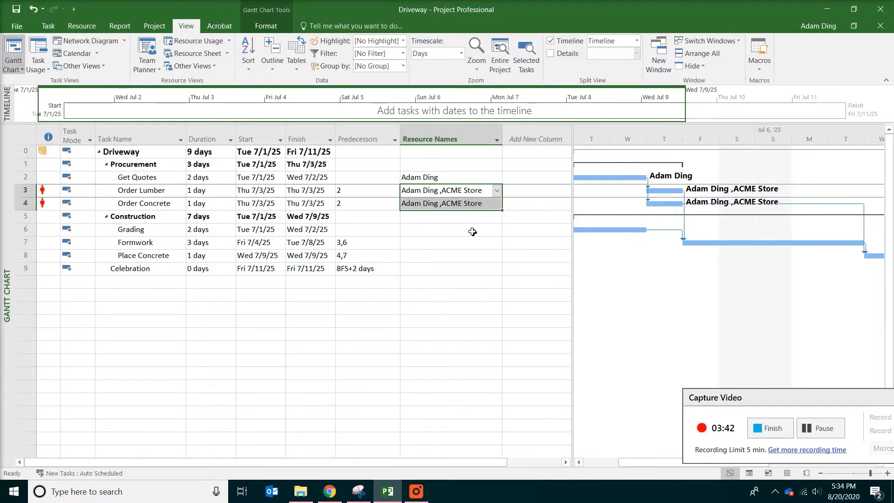
left_click(437, 229)
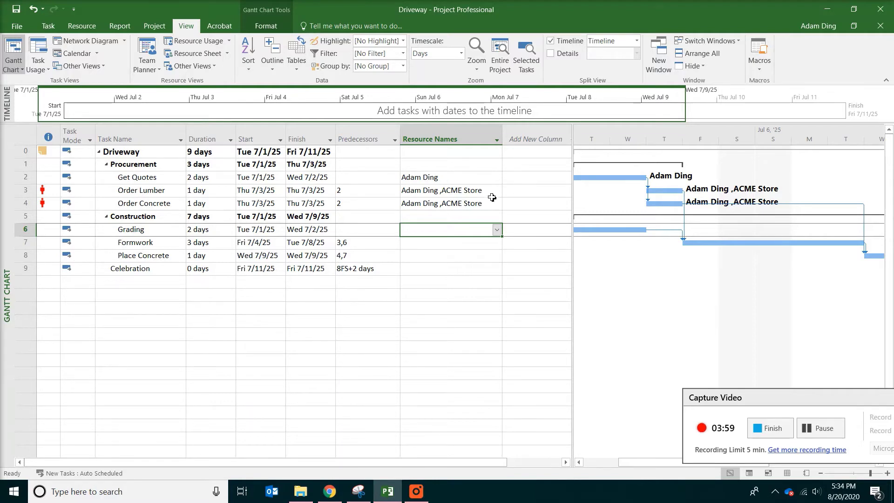
Assign the first worker and Teenager to the Grading task.
double_click(160, 230)
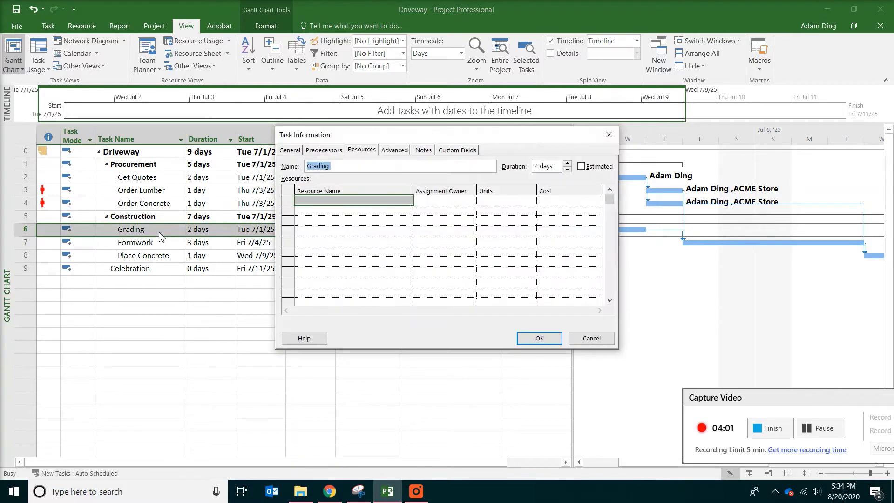
left_click(388, 200)
left_click(406, 202)
left_click(377, 218)
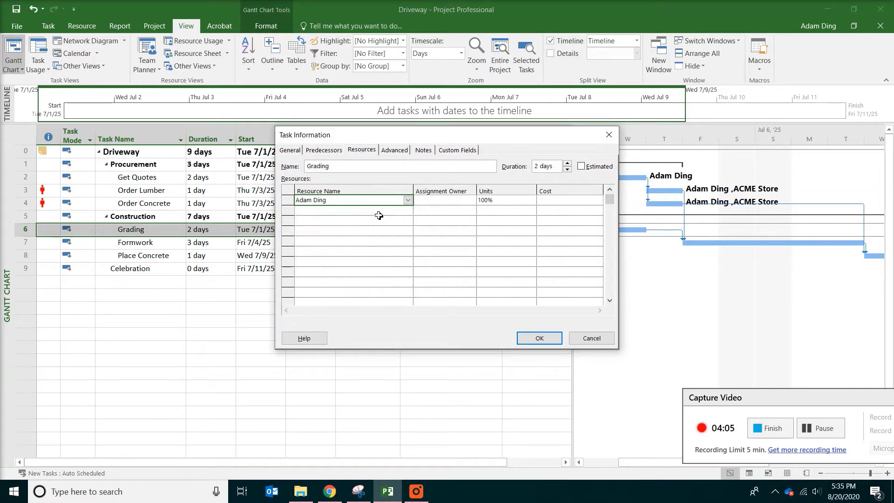
left_click(406, 210)
left_click(407, 210)
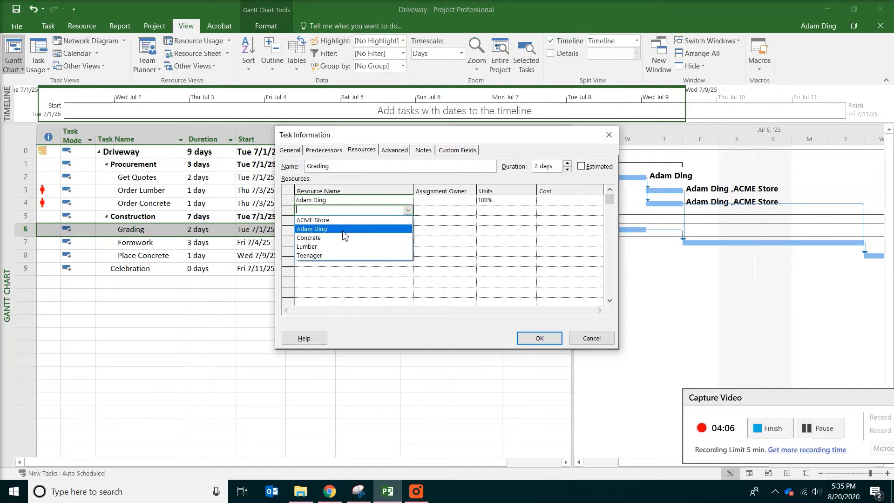
left_click(311, 256)
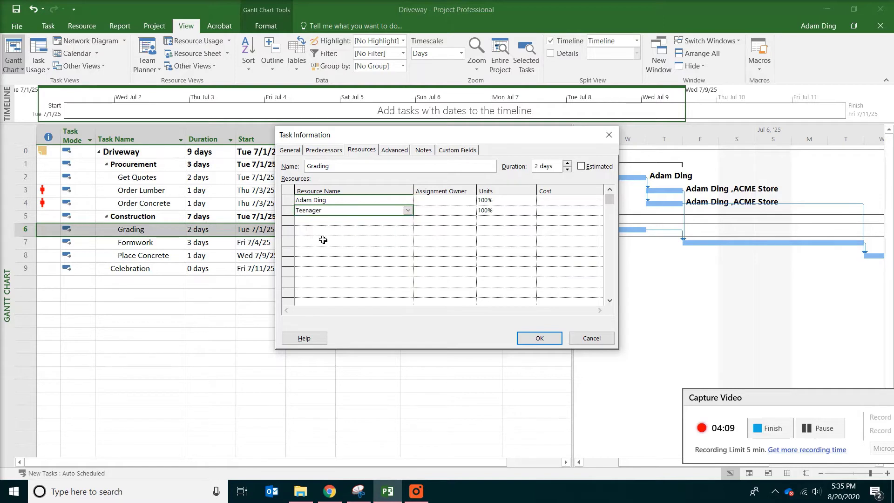
left_click(540, 338)
Assign the first worker, Teenager and 76 LF of Lumber to the Formwork task.
double_click(170, 247)
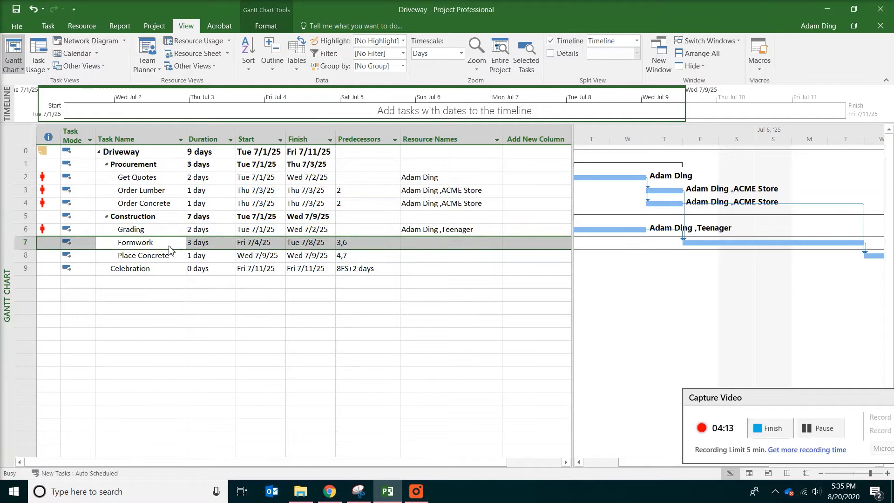
left_click(404, 200)
left_click(408, 199)
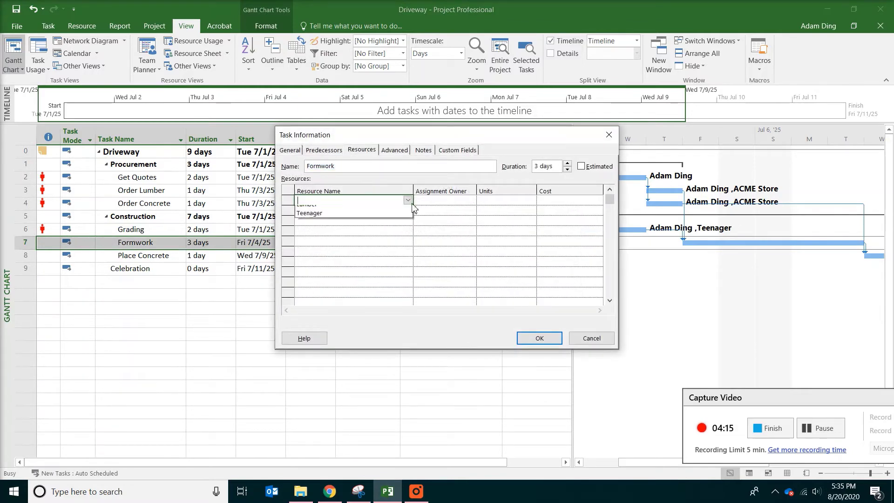
left_click(381, 223)
left_click(386, 212)
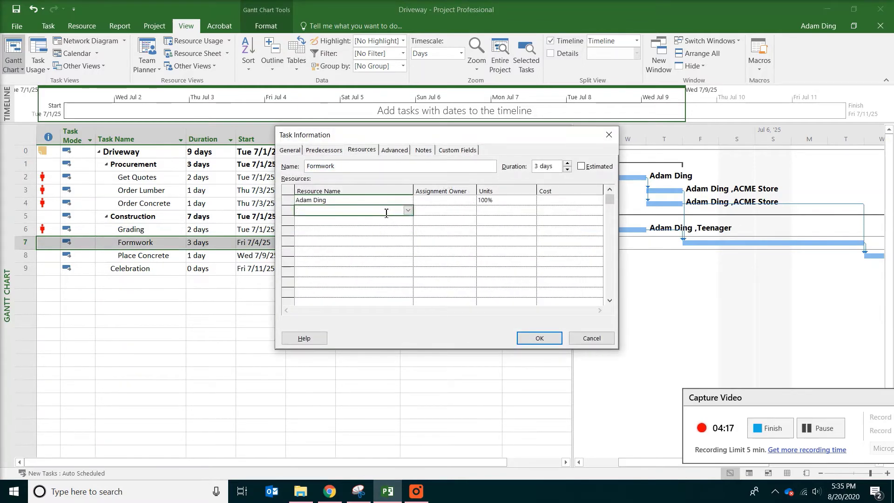
left_click(406, 213)
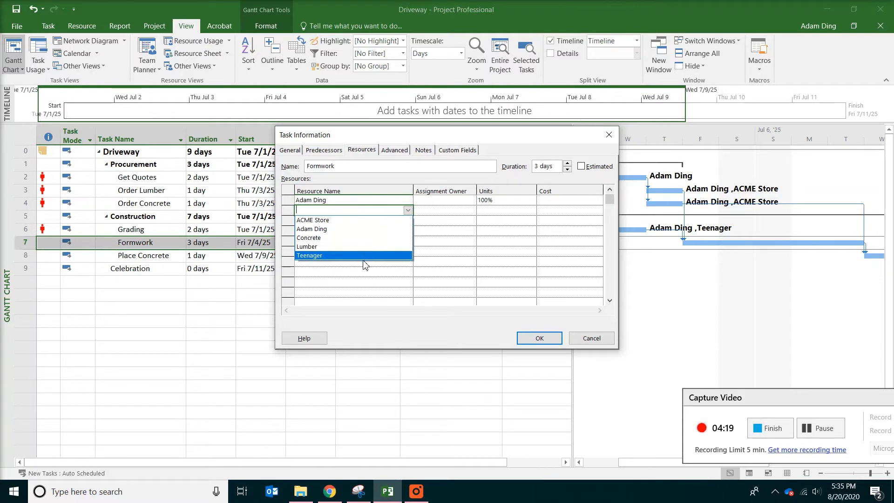
left_click(335, 256)
left_click(346, 222)
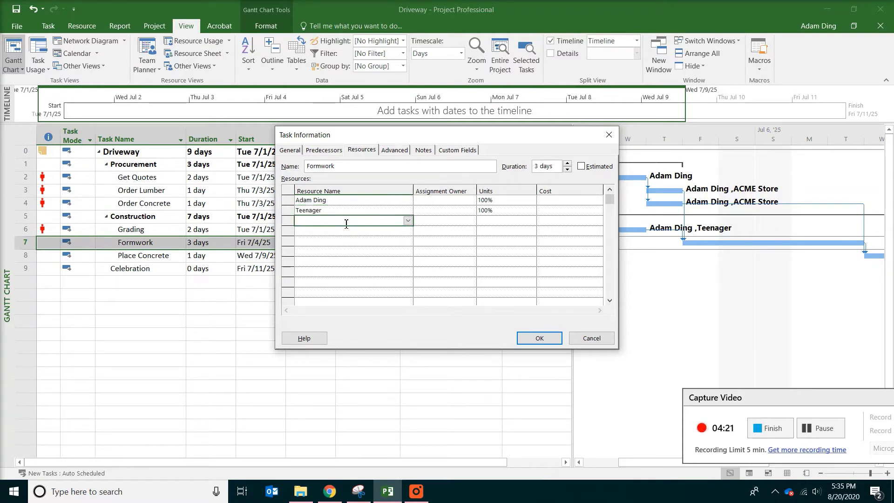
left_click(408, 221)
left_click(344, 259)
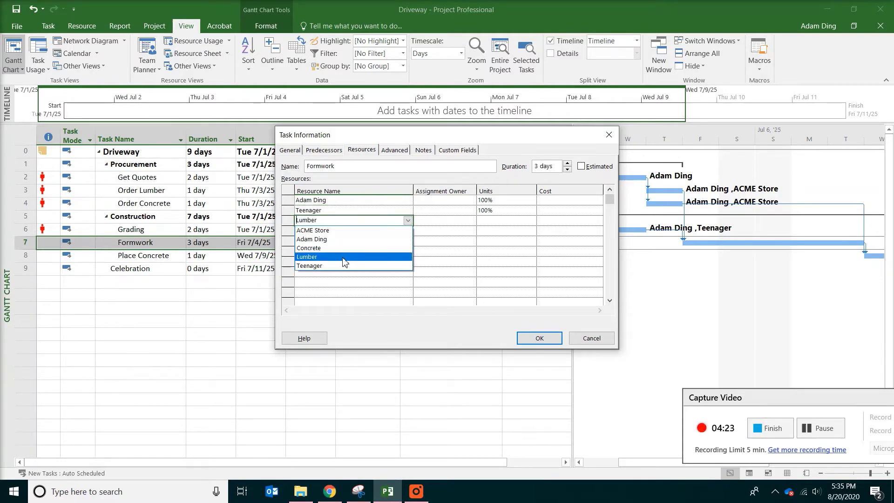
left_click(501, 221)
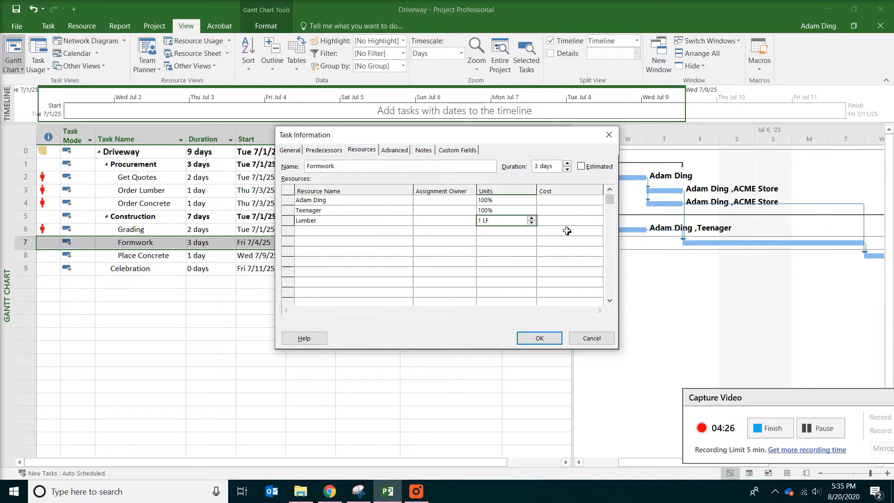
type("76")
key("Return")
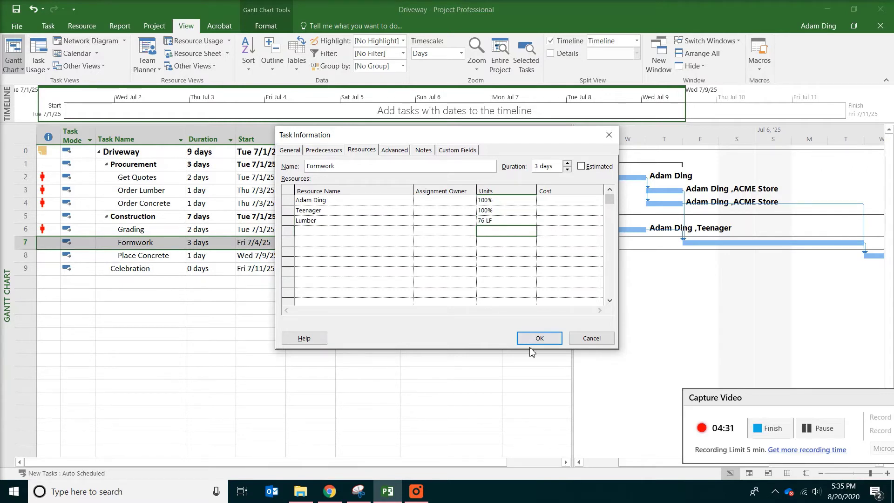
left_click(539, 339)
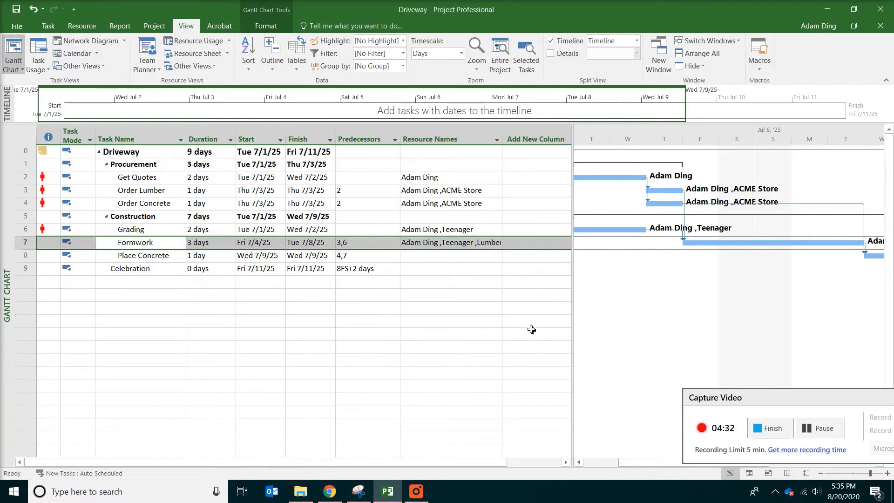
In Place Concrete's task details, assign the first worker and Teenager.
double_click(126, 255)
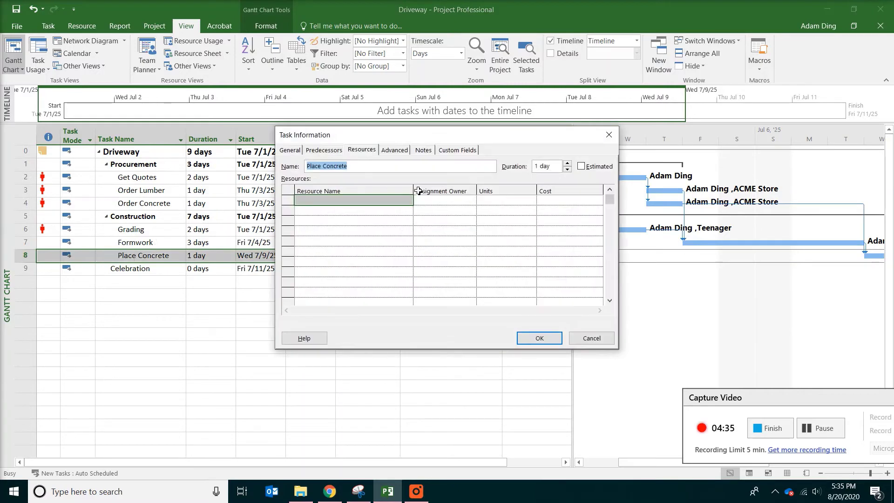
left_click(408, 200)
left_click(408, 200)
left_click(391, 221)
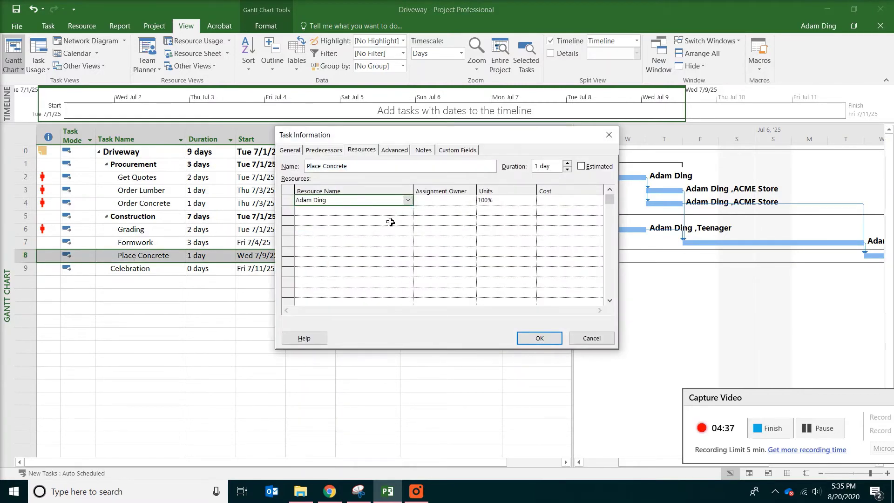
left_click(390, 212)
left_click(408, 210)
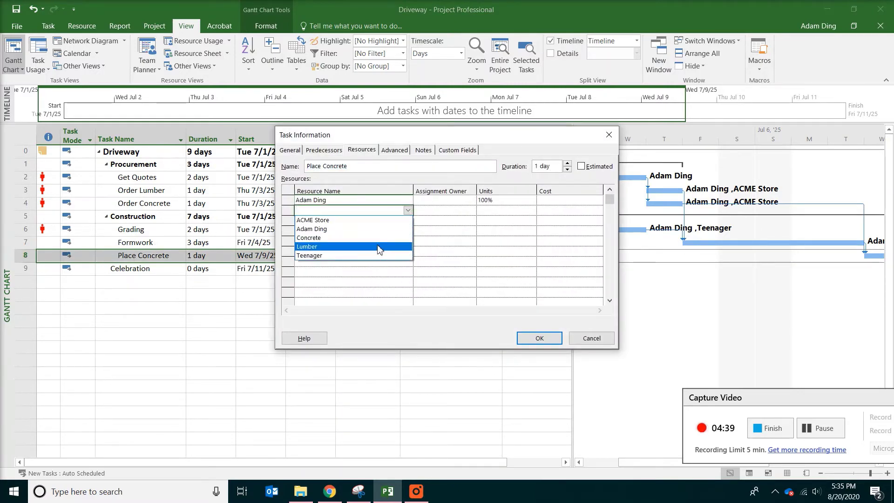
left_click(371, 255)
Add 8 CY of Concrete to Place Concrete and confirm the assignments.
left_click(386, 220)
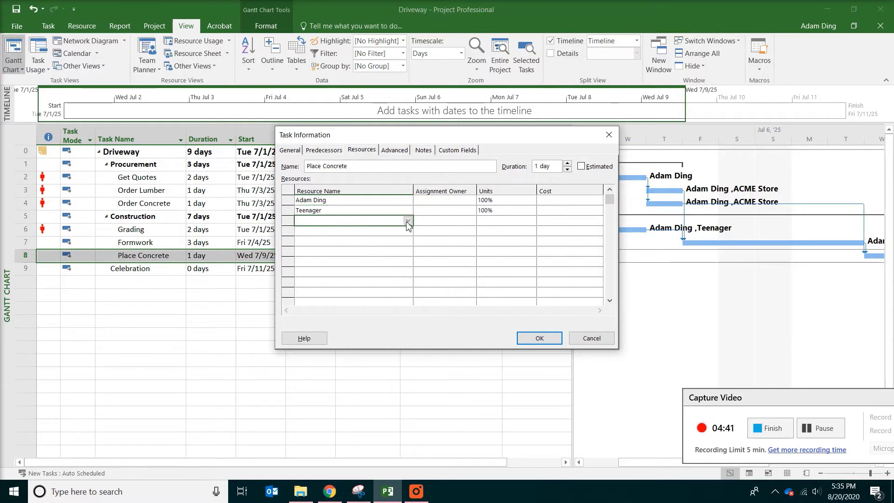
left_click(408, 220)
left_click(394, 247)
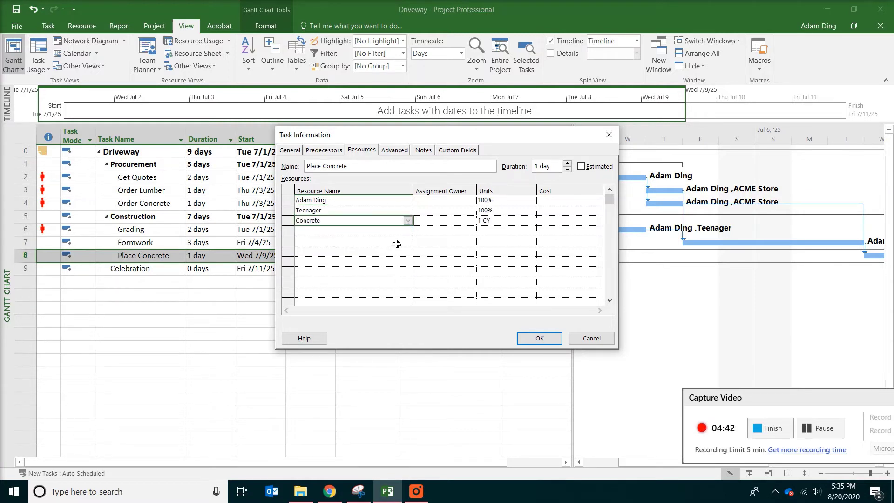
left_click(497, 223)
type("8")
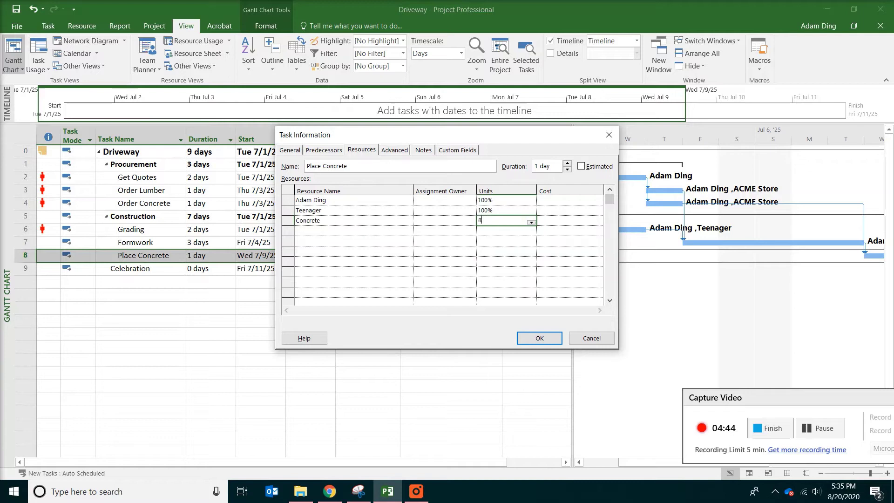
key("Return")
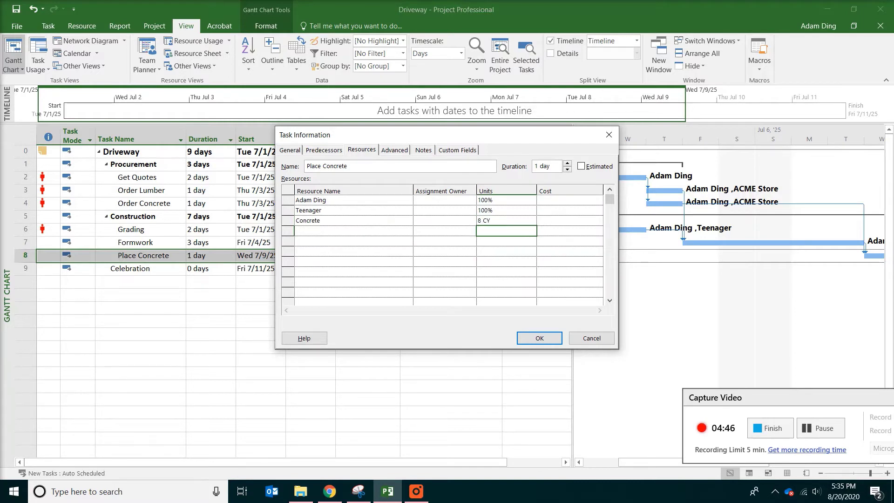
left_click(541, 338)
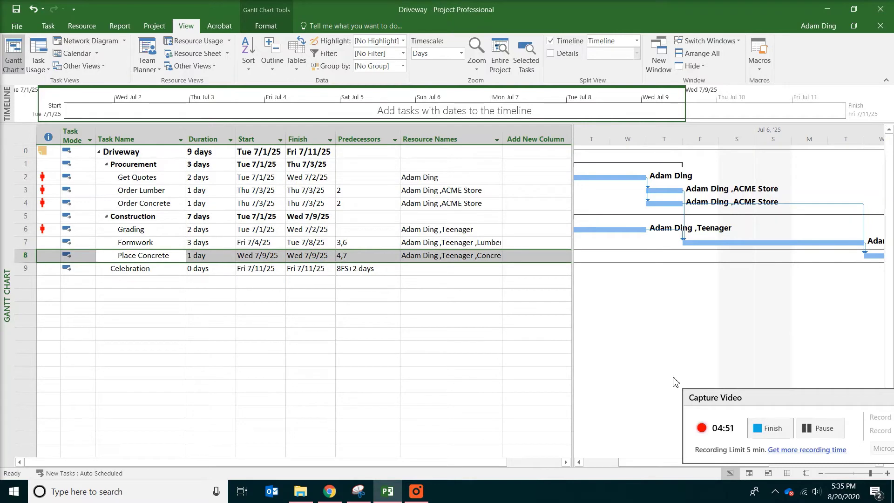
left_click(463, 269)
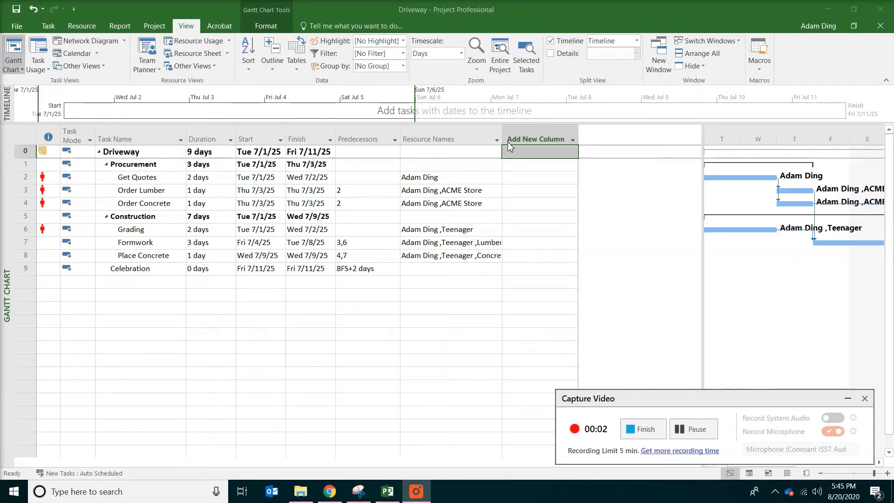
Widen the Resource Names column and add a Fixed Cost column to the task table.
left_click(490, 165)
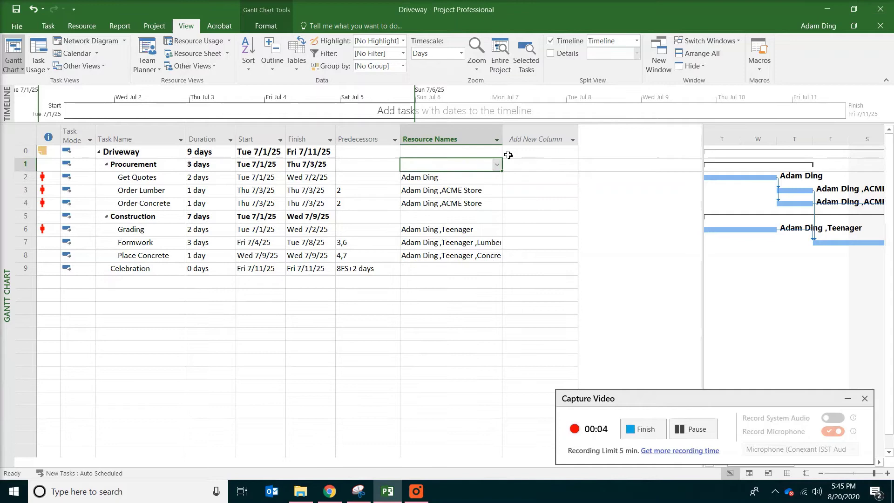
left_click_drag(502, 140, 559, 140)
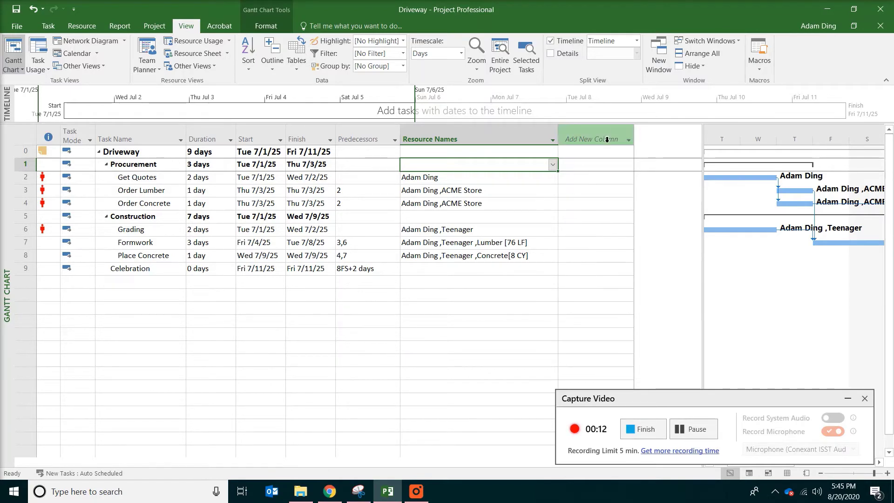
left_click(607, 140)
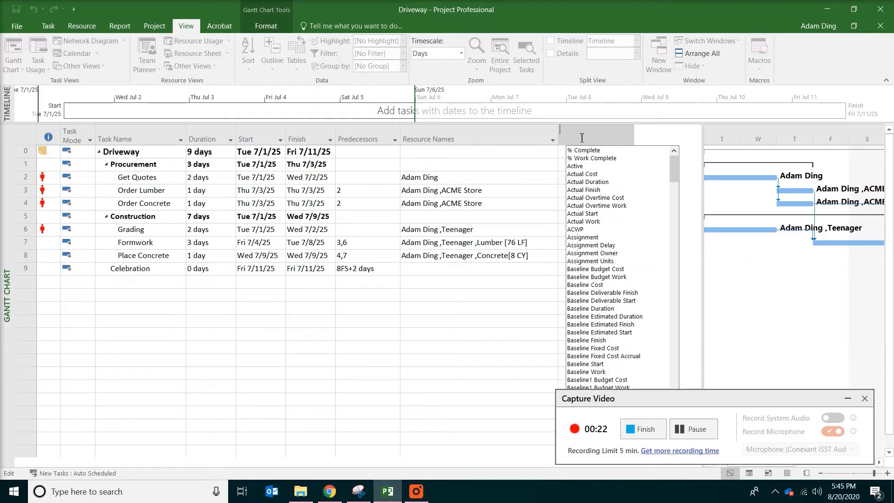
type("fixed Cost")
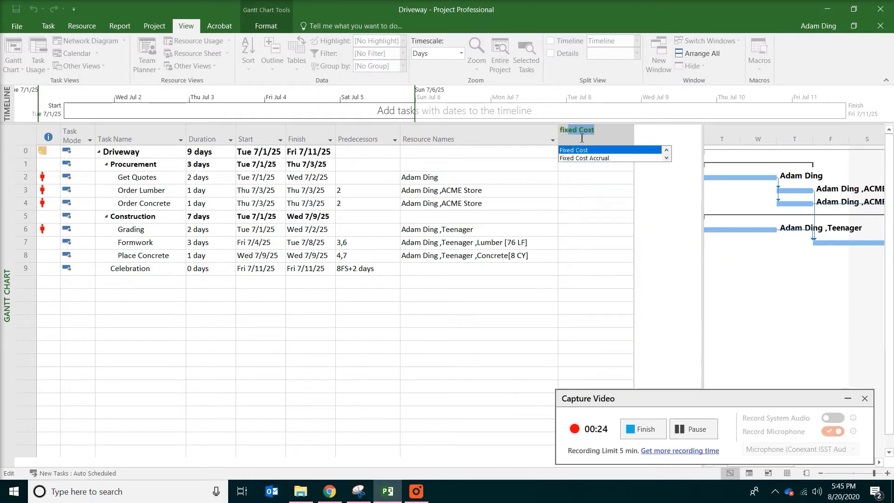
left_click(606, 150)
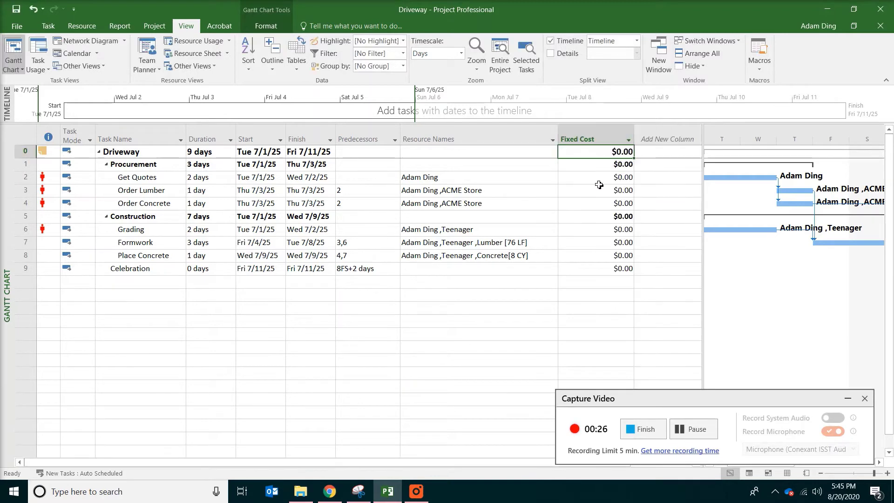
Give the Celebration milestone a fixed cost of $100.00.
left_click(592, 269)
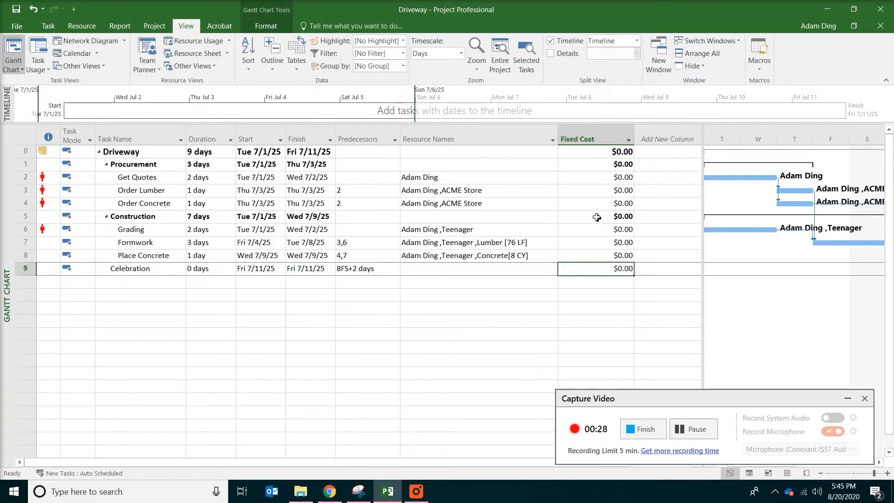
left_click(153, 271)
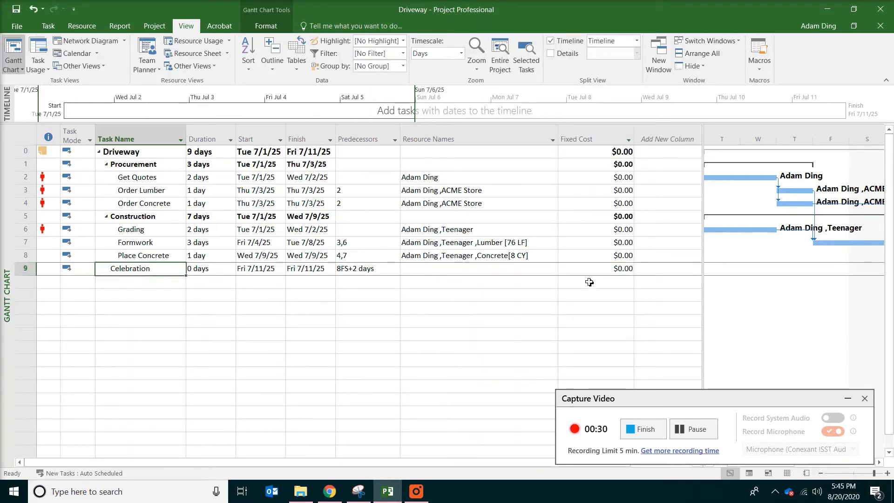
left_click(597, 270)
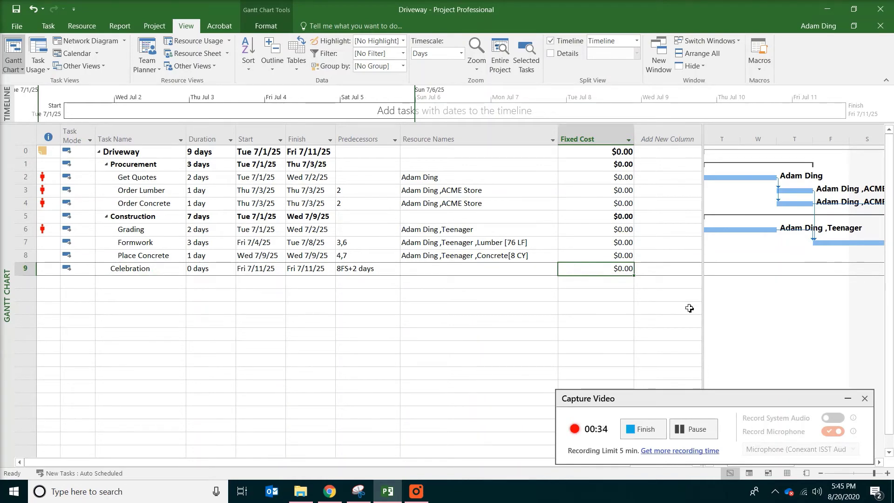
type("10")
key("Return")
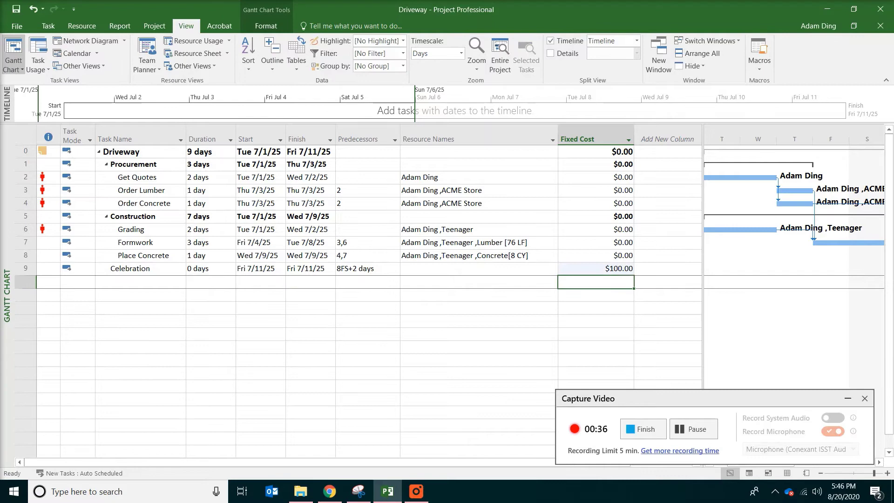
Widen the task table and insert a Cost column into it.
left_click_drag(706, 214, 775, 214)
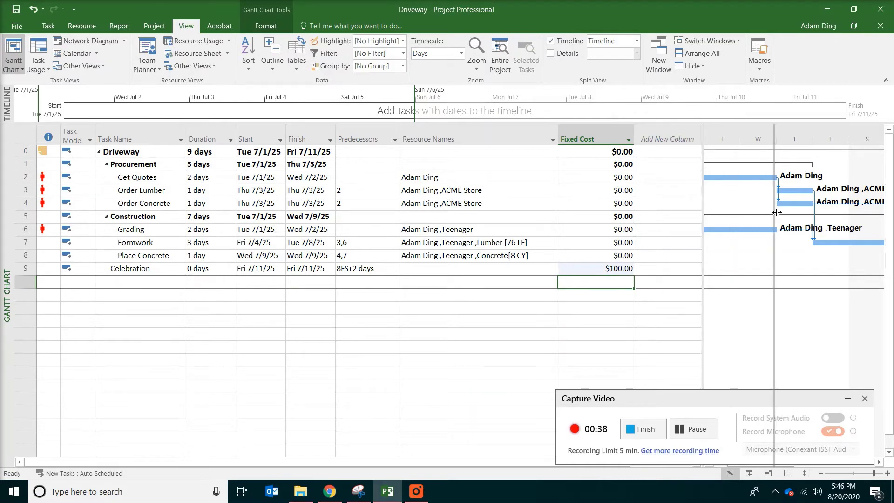
left_click(678, 140)
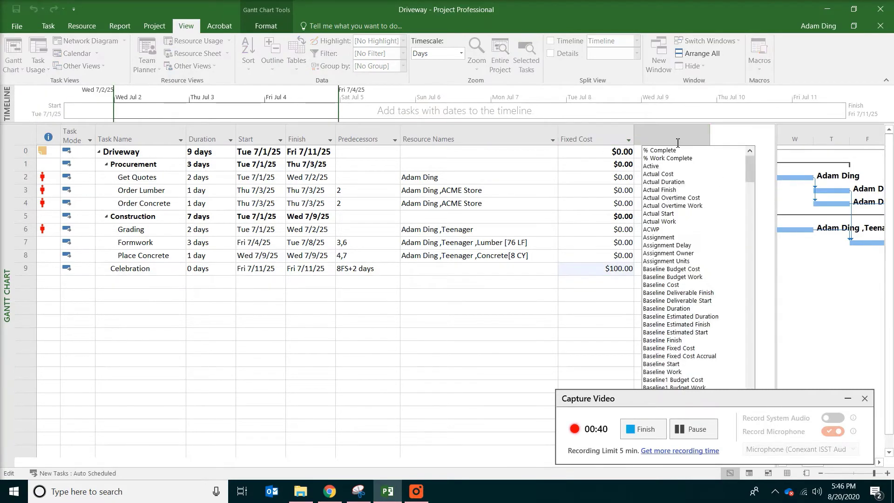
type("cost")
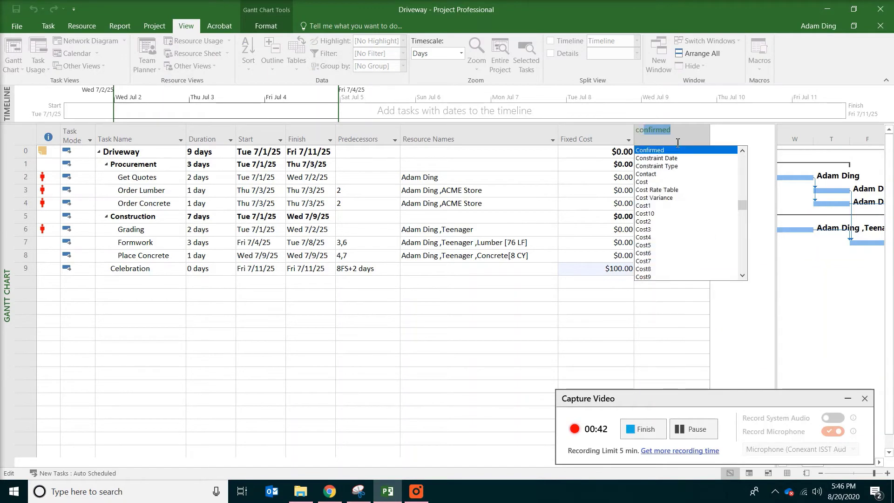
left_click(670, 150)
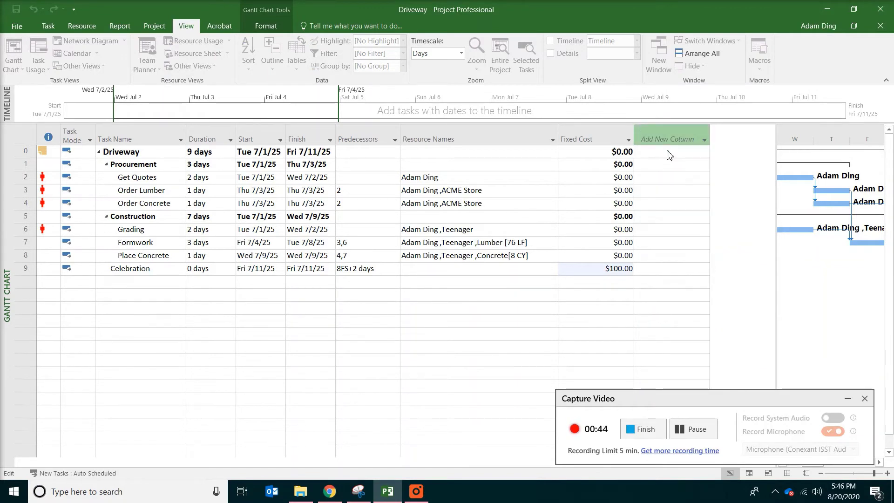
Check the Procurement cost and the Get Quotes task's cost and resources.
left_click(651, 164)
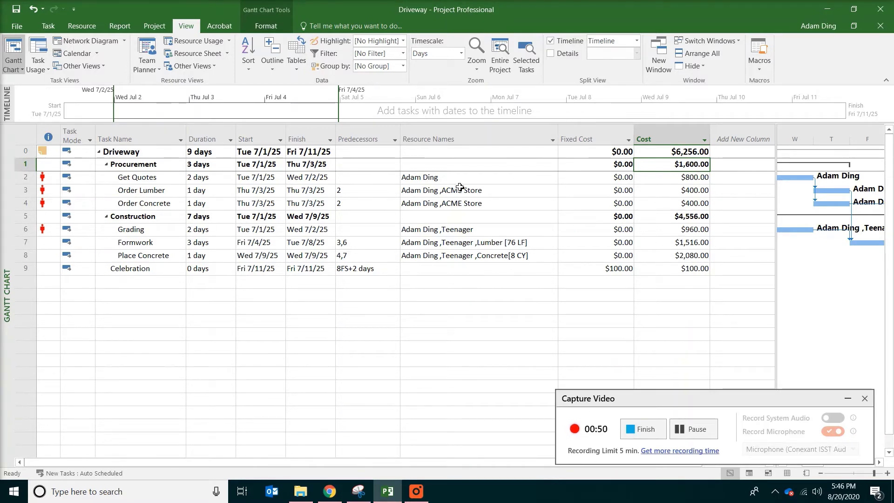
left_click(131, 181)
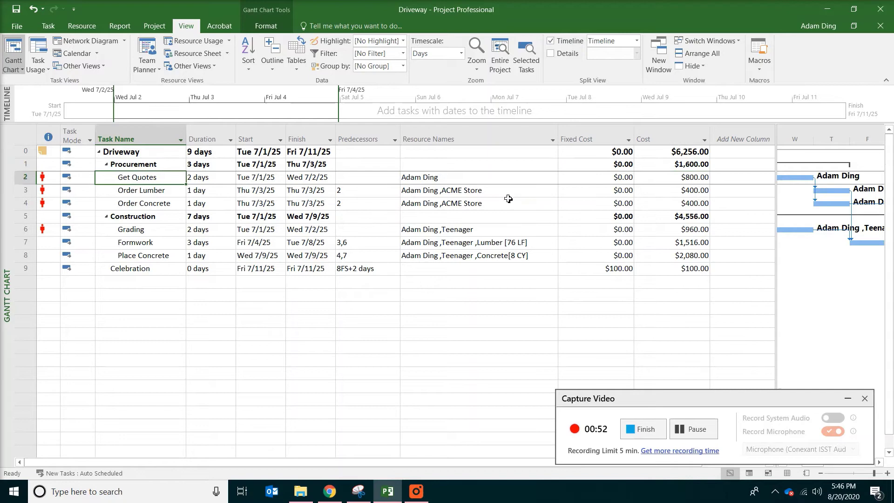
left_click(512, 181)
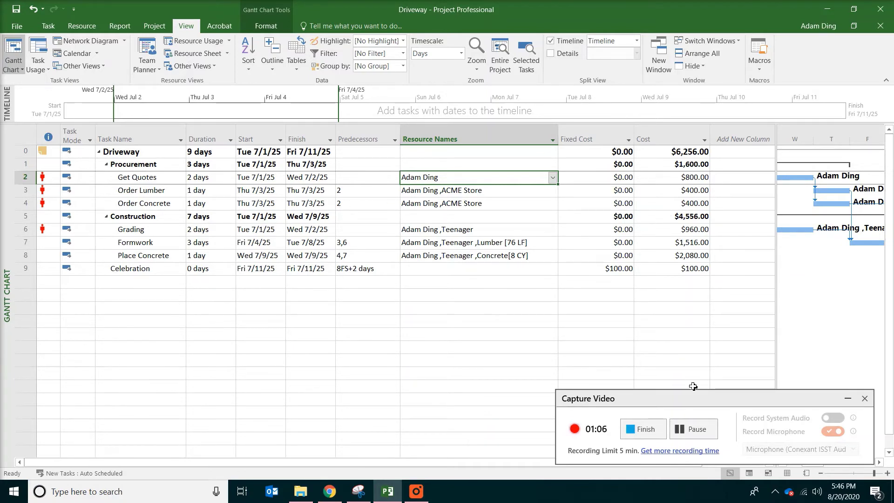
left_click(693, 429)
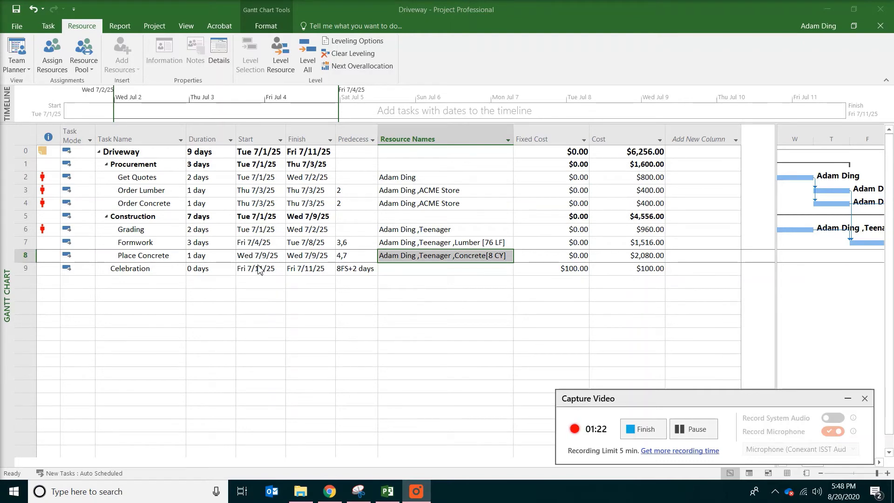
Highlight critical tasks on the View tab and review Order Concrete and Grading.
left_click(188, 35)
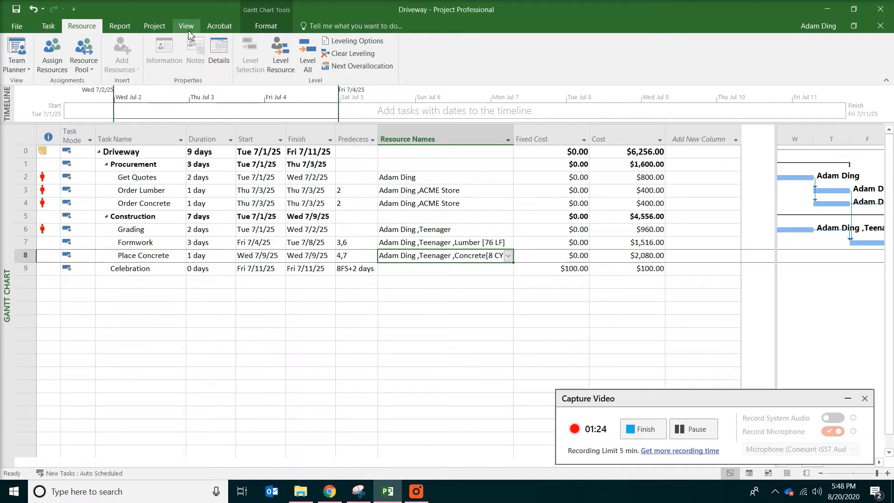
left_click(187, 28)
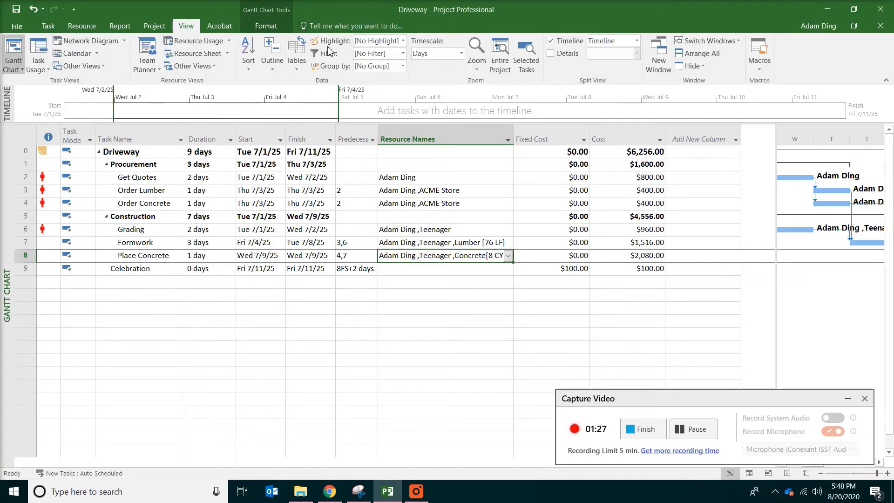
left_click(403, 41)
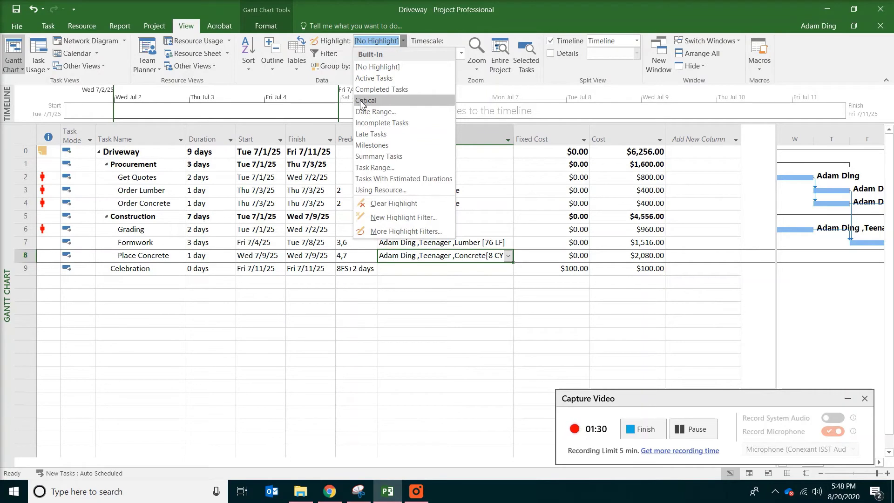
left_click(363, 101)
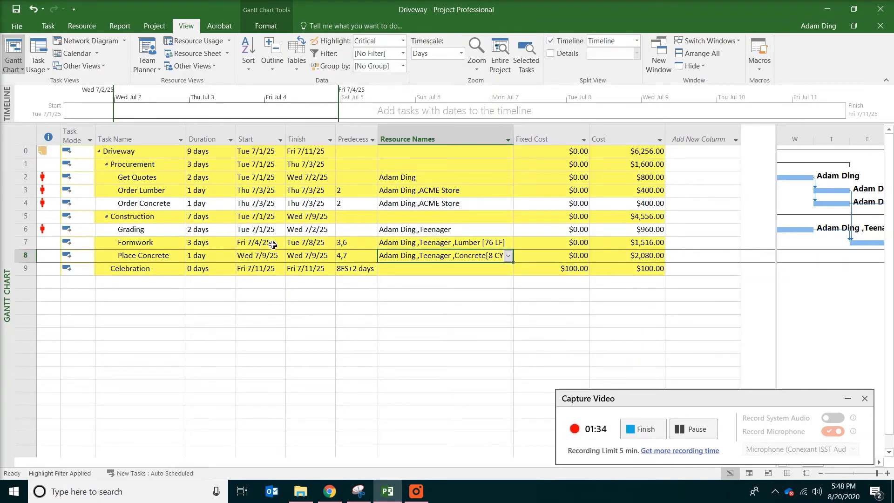
left_click(161, 204)
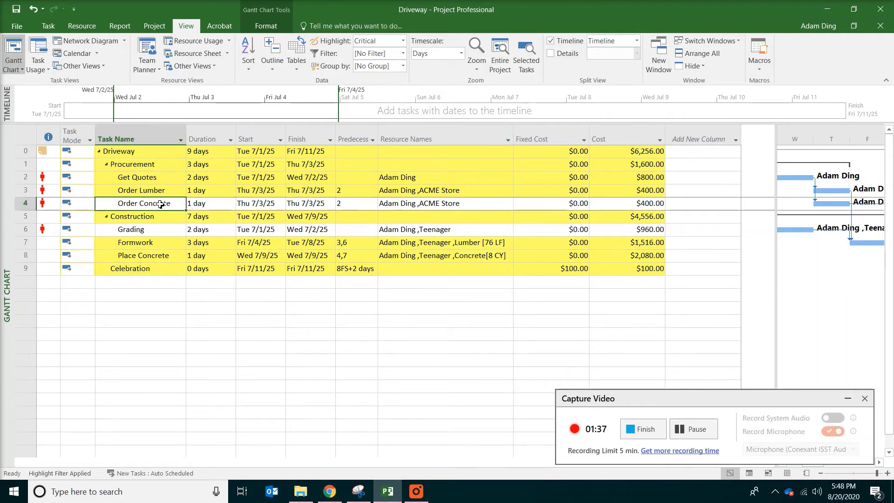
left_click(175, 232)
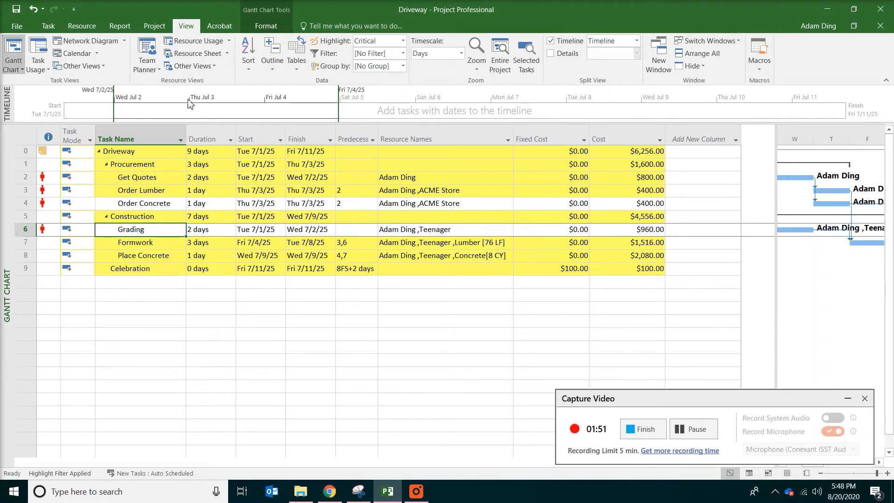
Reset Highlight to [No Highlight] and recheck the Order Concrete and Grading rows.
left_click(404, 42)
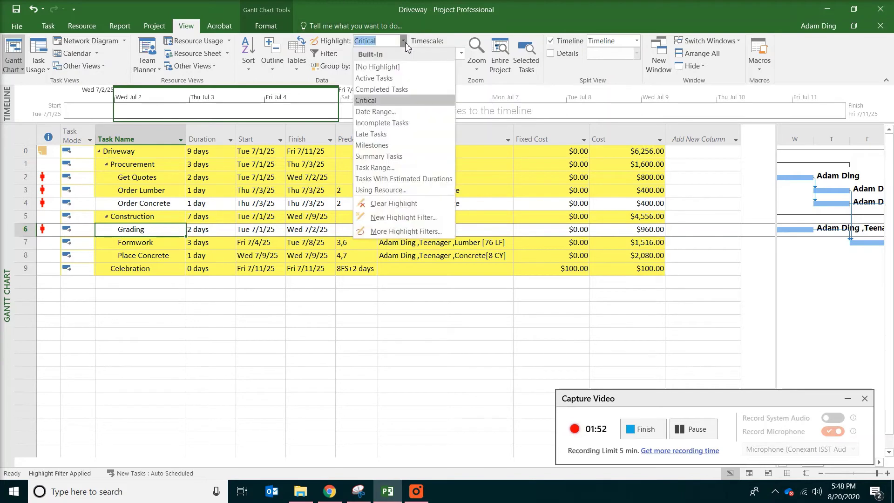
left_click(385, 68)
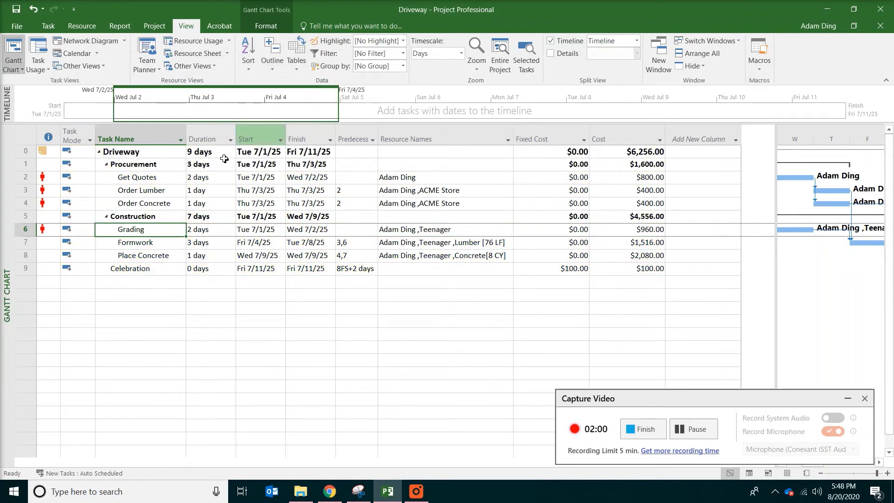
left_click(146, 205)
left_click(144, 233)
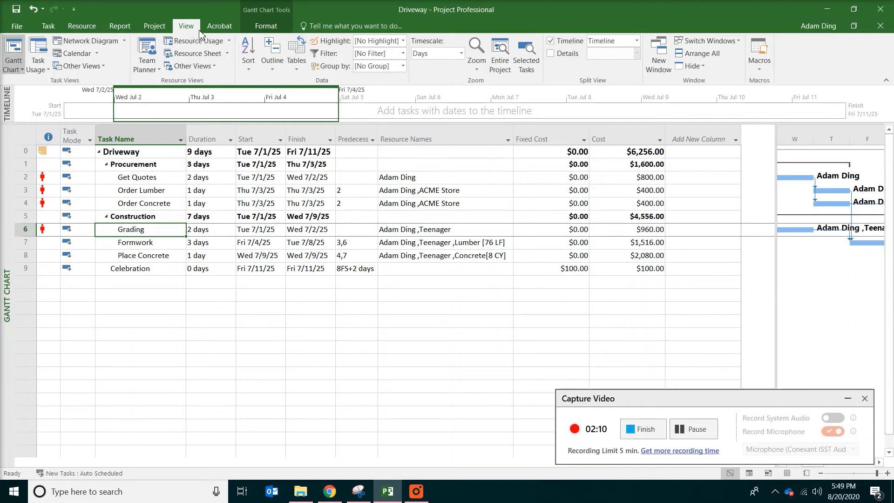
Switch to the Schedule table and compare the Start, Finish, Late Start and Late Finish columns.
left_click(297, 70)
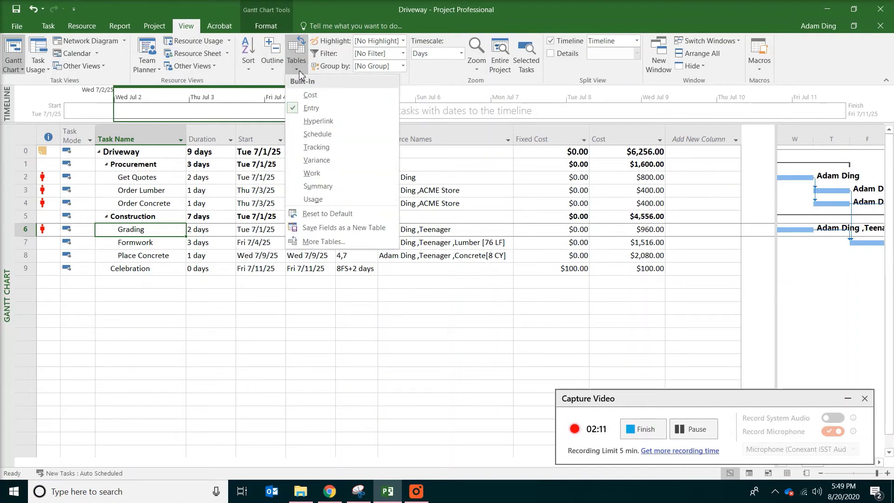
left_click(334, 135)
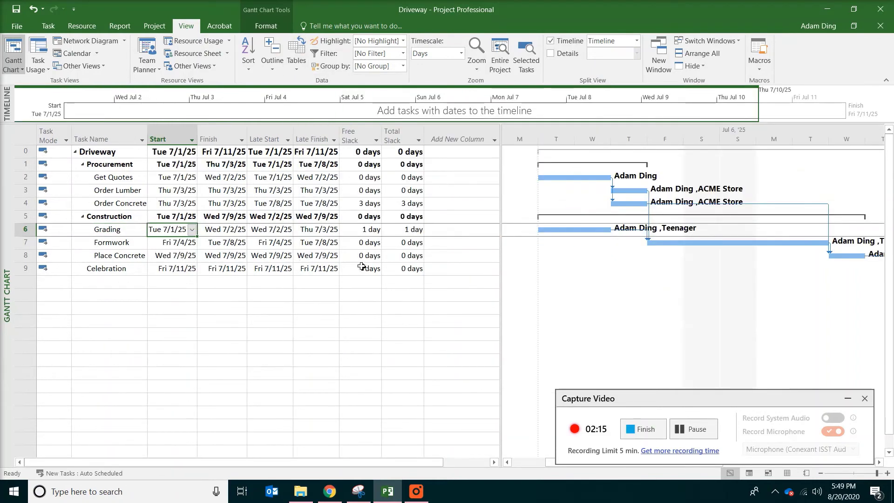
left_click(180, 136)
left_click(224, 135)
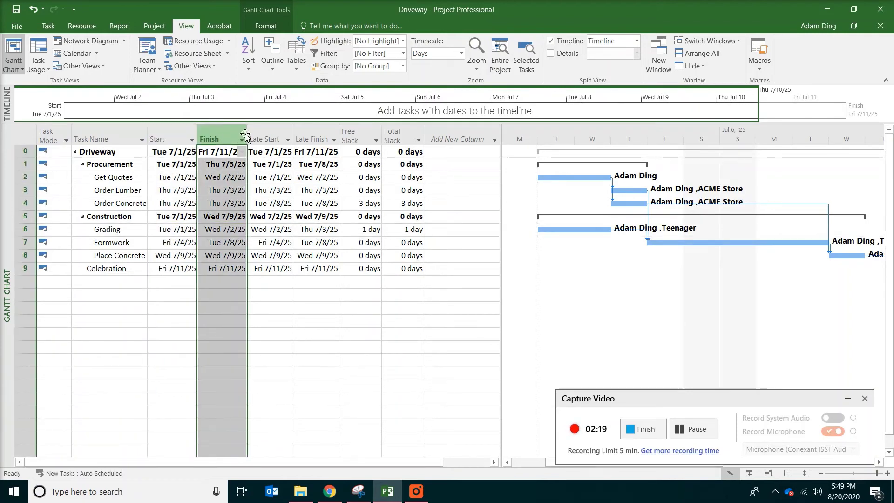
left_click(265, 131)
left_click(330, 126)
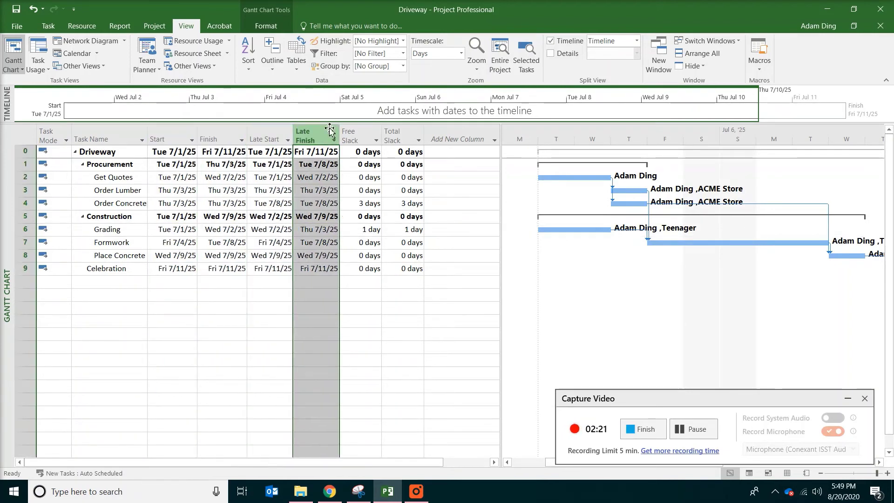
left_click(279, 135)
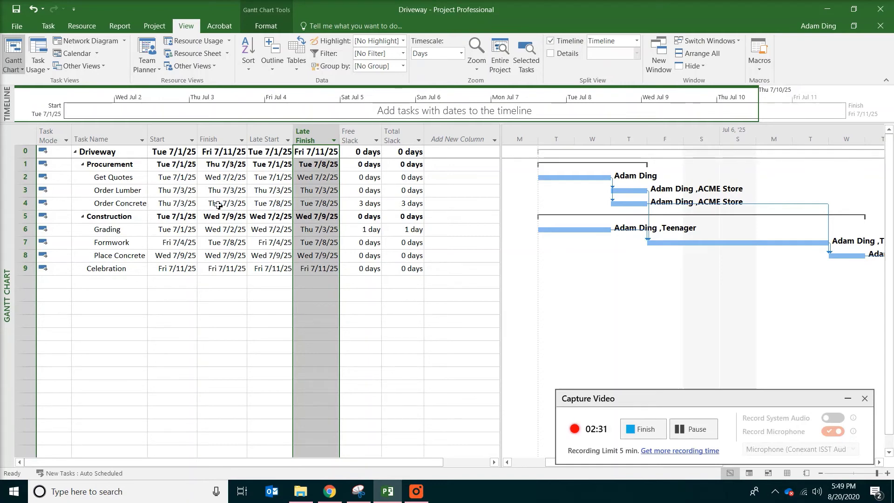
Review the slack: Order Concrete has 3 days free slack, Grading 1 day.
left_click(358, 204)
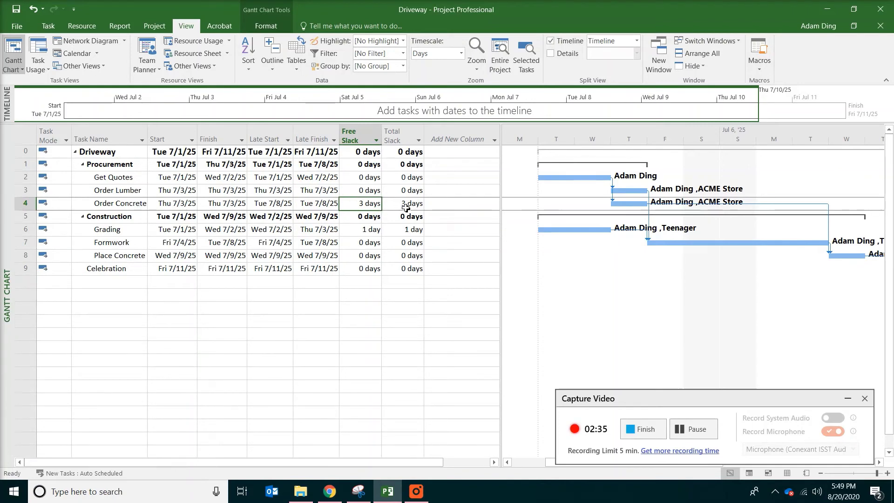
left_click(125, 229)
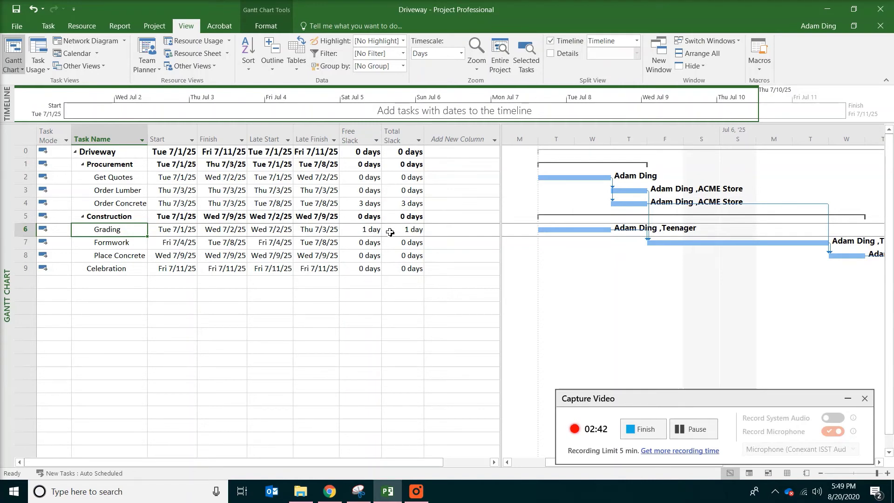
left_click(684, 424)
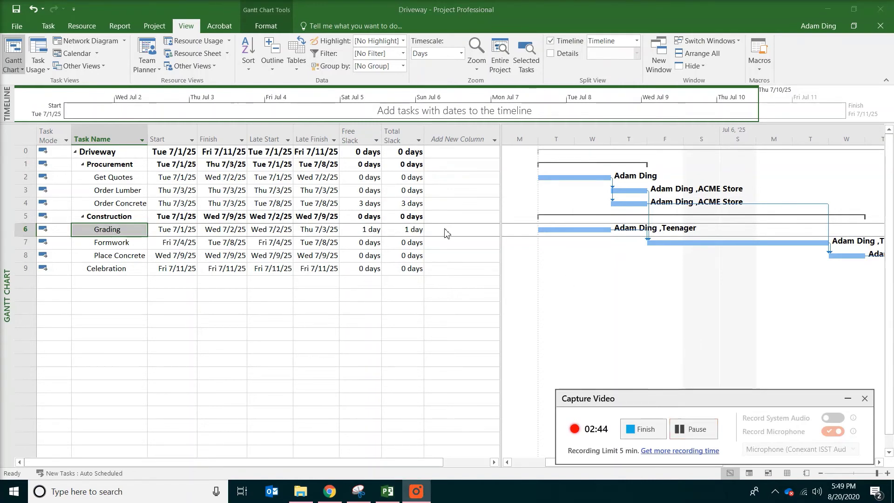
Switch the task sheet back to the Entry table via View > Tables.
left_click(298, 69)
left_click(298, 70)
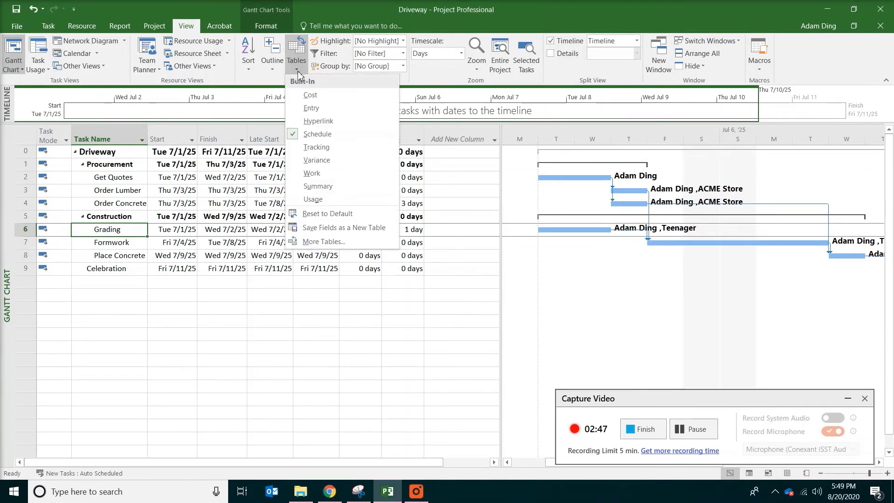
left_click(310, 108)
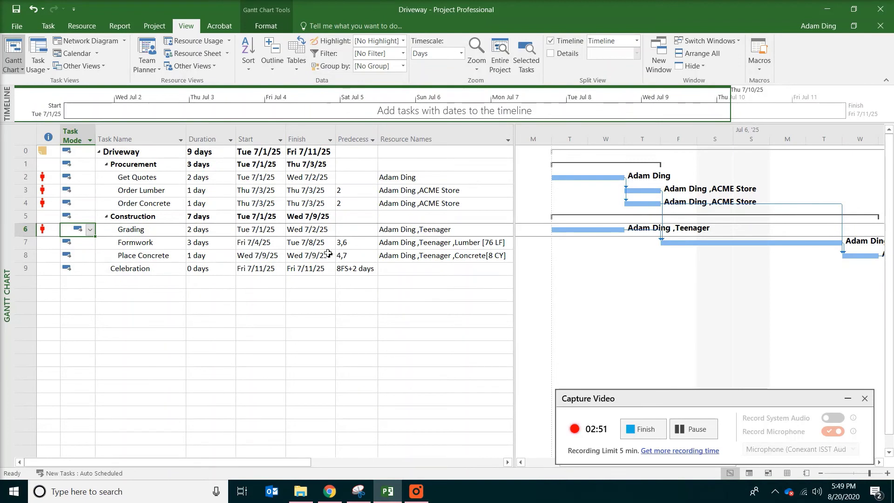
left_click(684, 436)
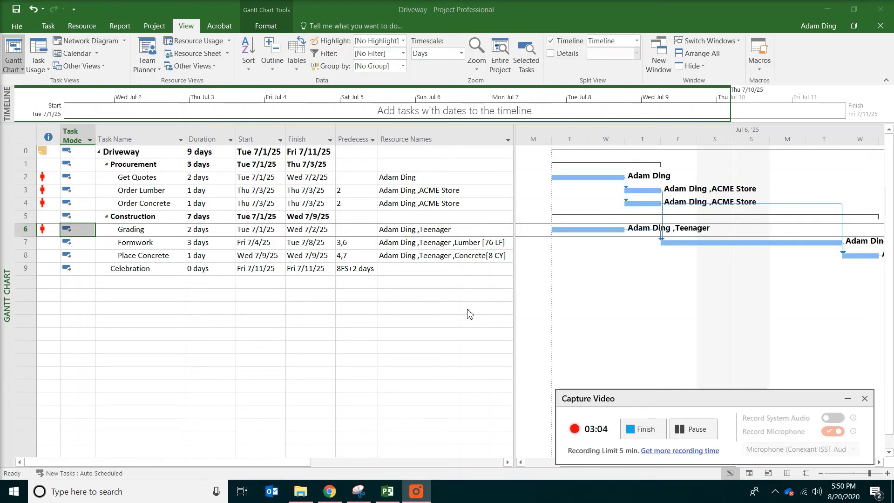
Look over the Costs reports, then open the Visual Reports – Create Report dialog.
left_click(116, 28)
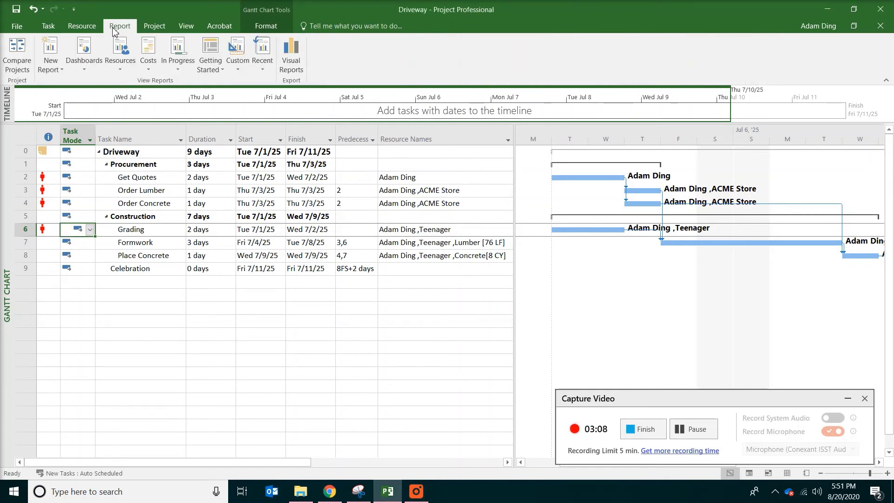
left_click(153, 74)
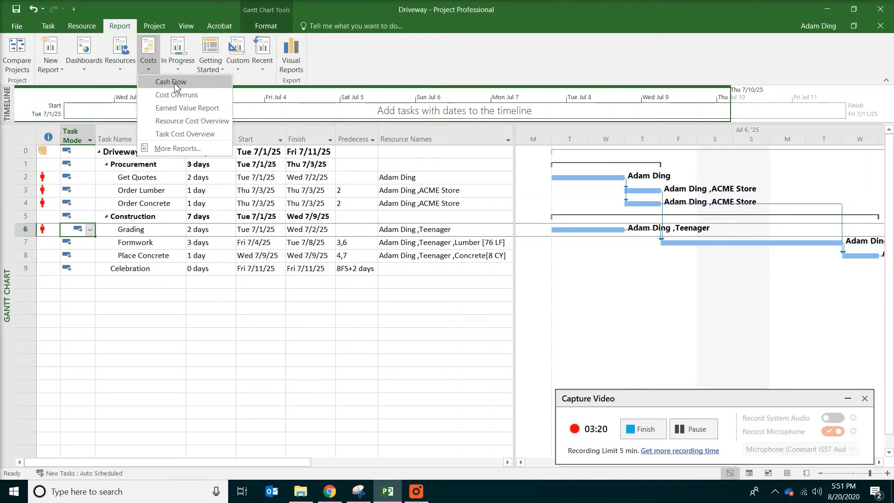
left_click(345, 52)
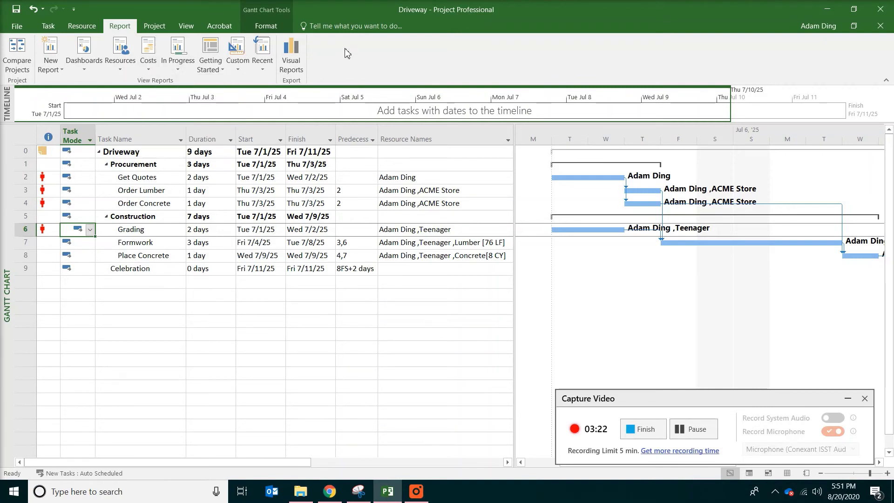
left_click(290, 65)
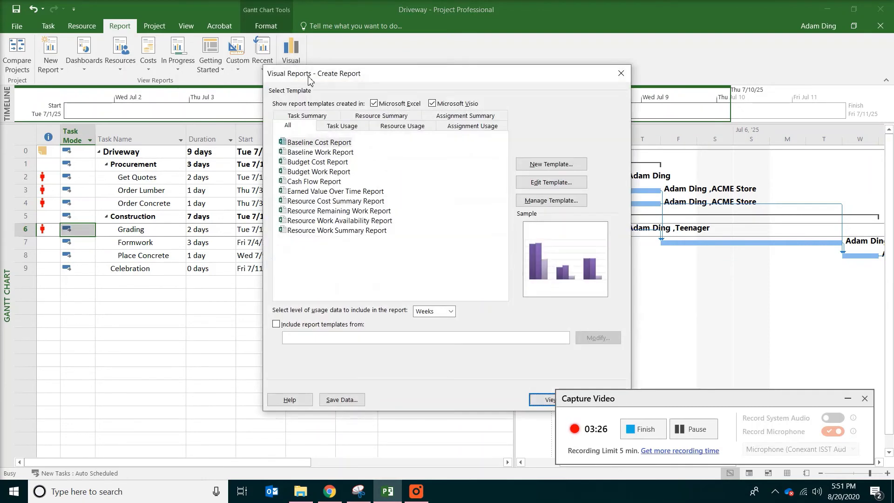
Create the Cash Flow Report with usage data at Days level and view it in Excel.
left_click(294, 182)
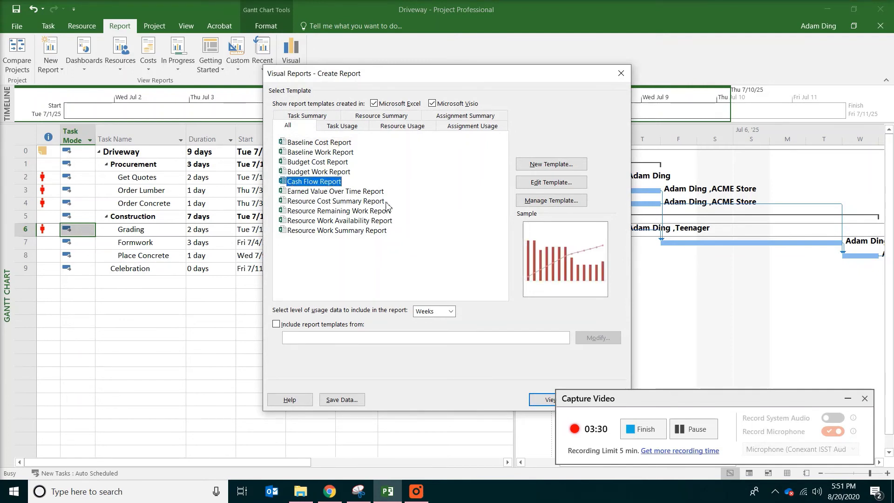
left_click(451, 311)
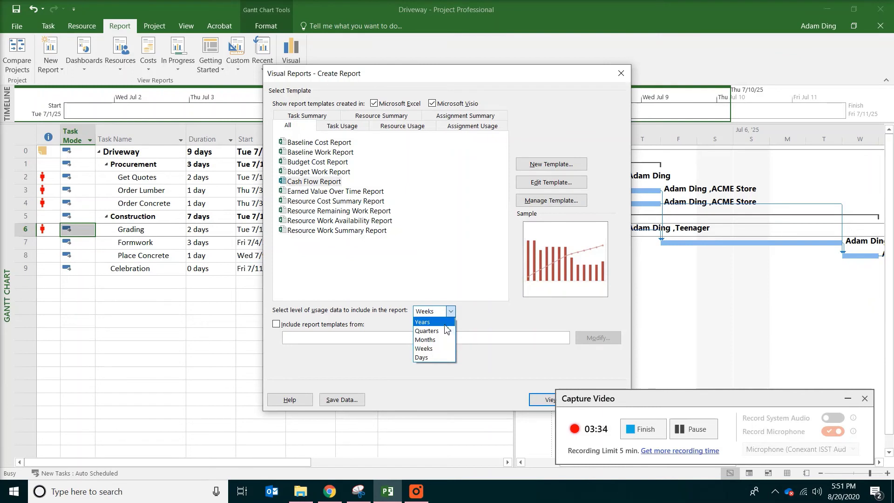
left_click(433, 357)
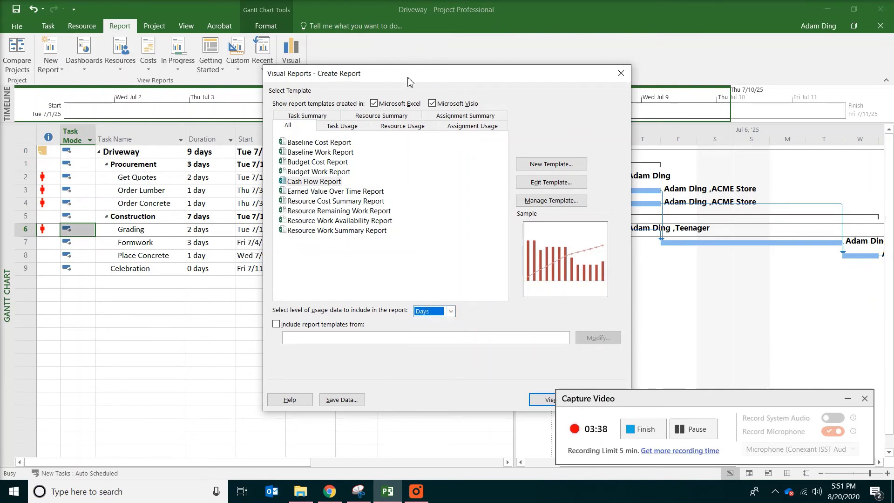
left_click_drag(409, 85, 304, 46)
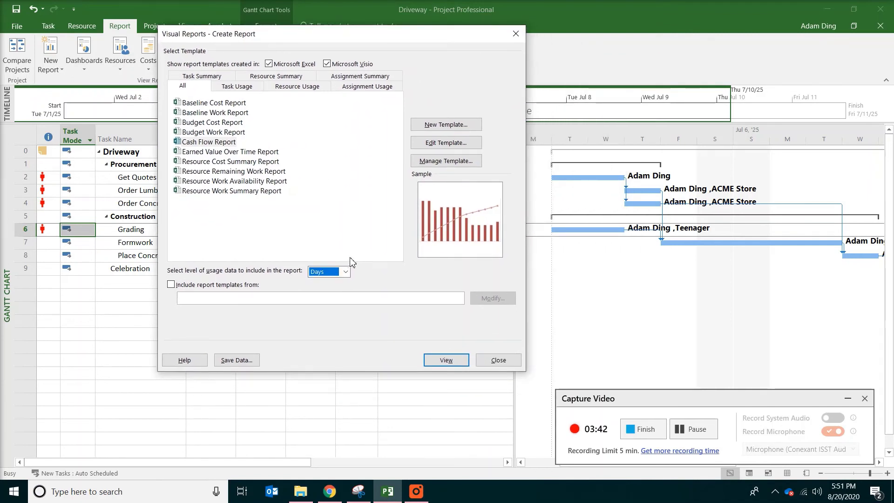
left_click(446, 360)
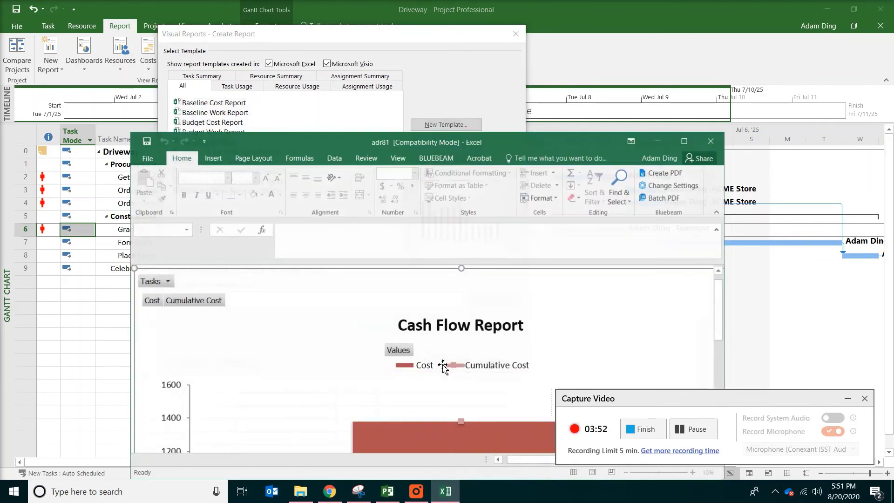
Maximize the Excel Cash Flow workbook and scroll down to see the whole Q3 2025 chart.
left_click(686, 141)
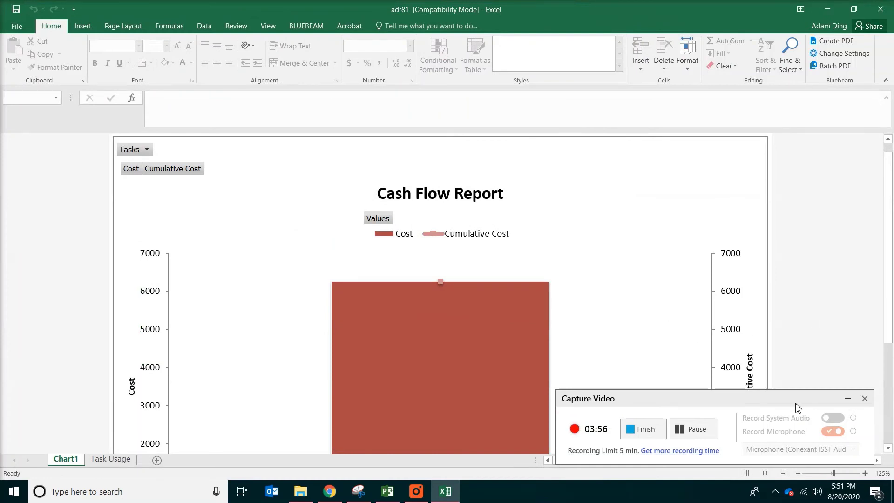
left_click_drag(796, 400, 845, 469)
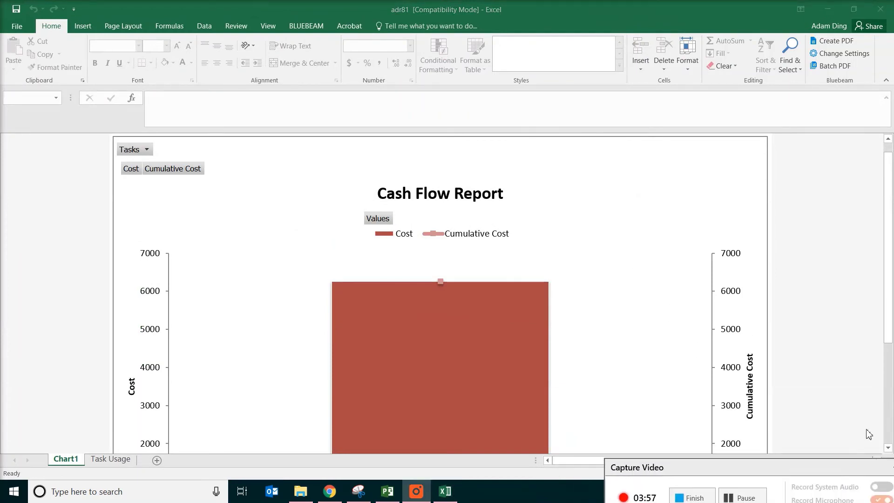
left_click(889, 416)
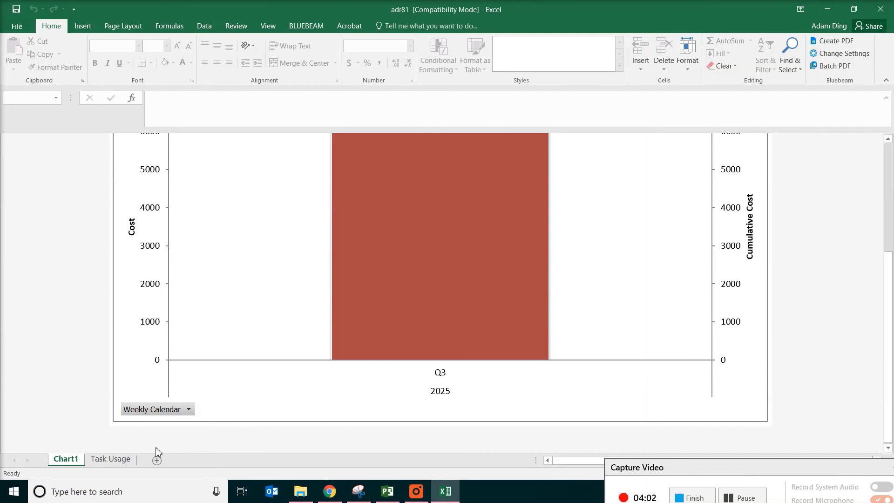
Expand Q3, Week 27 and Week 28 to days on Task Usage, then return to Chart1.
left_click(110, 460)
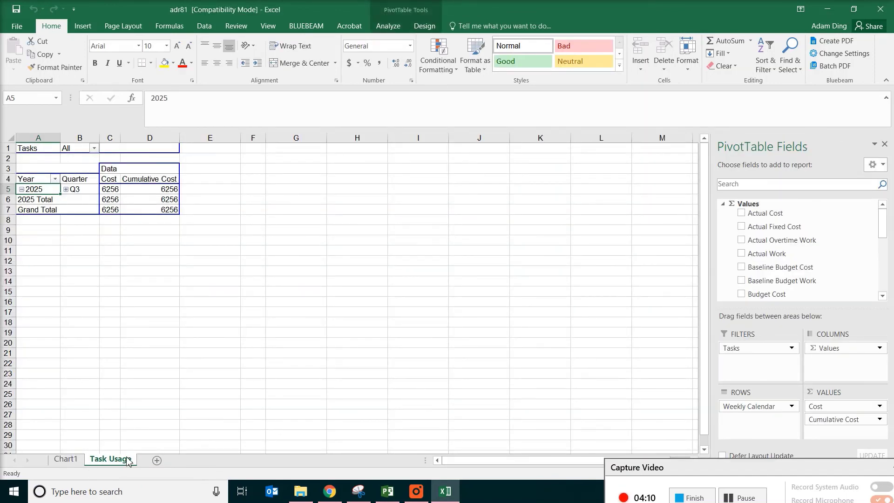
left_click(66, 189)
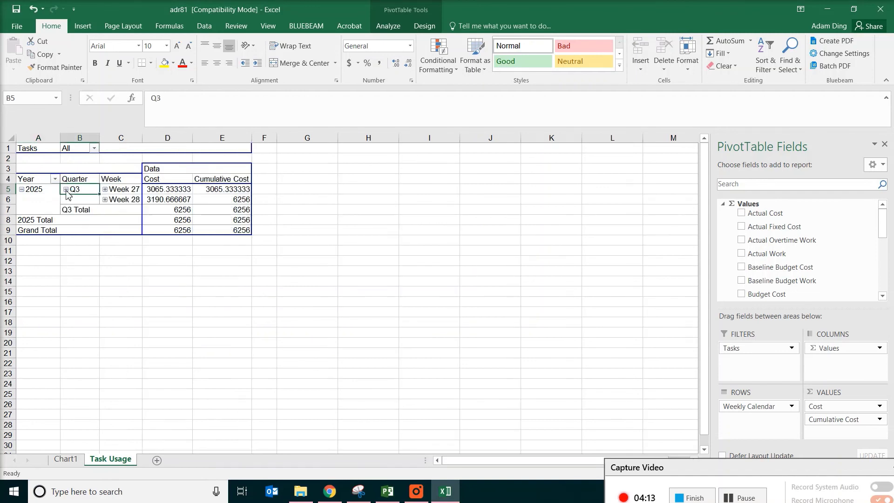
left_click(106, 189)
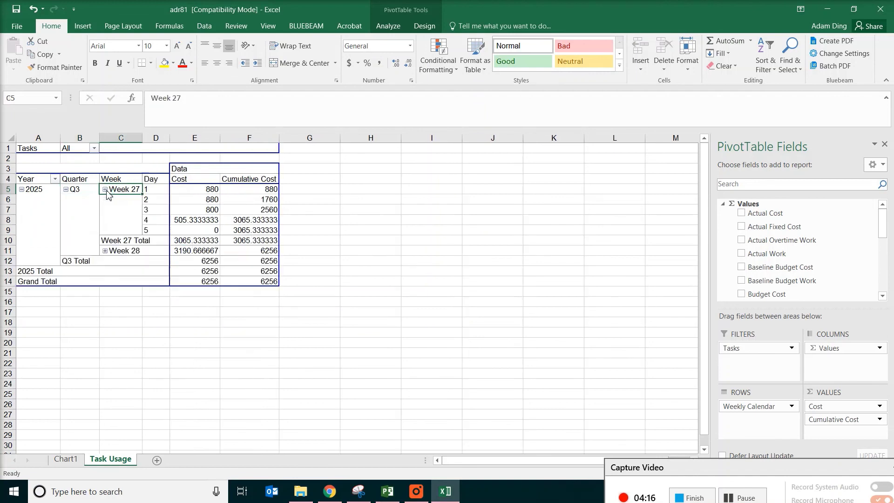
left_click(105, 251)
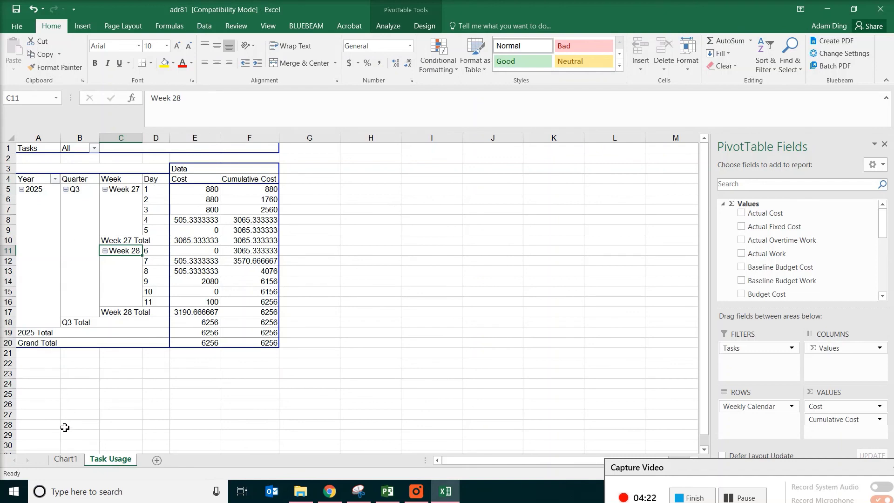
left_click(65, 462)
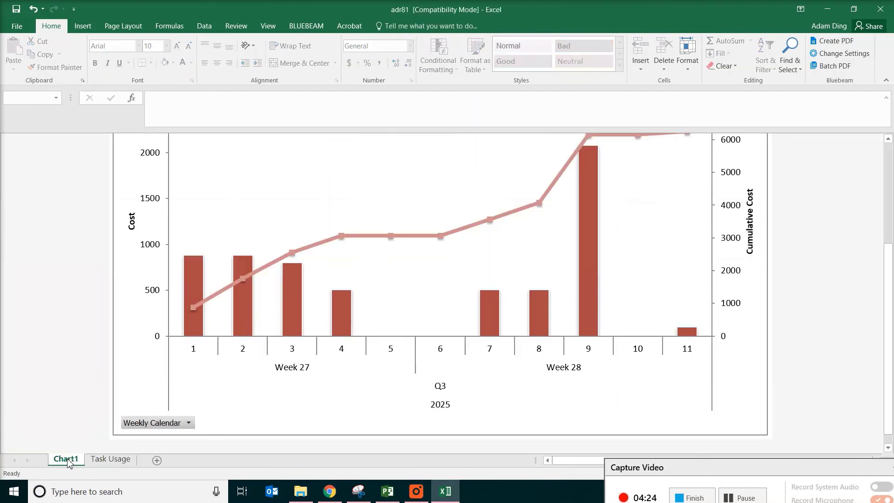
scroll(370, 307, "up", 3)
mouse_move(394, 311)
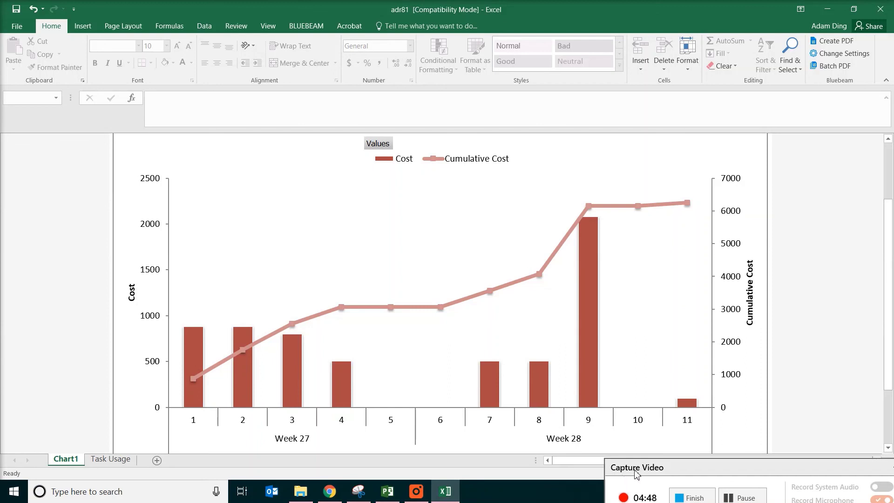
left_click_drag(652, 471, 630, 371)
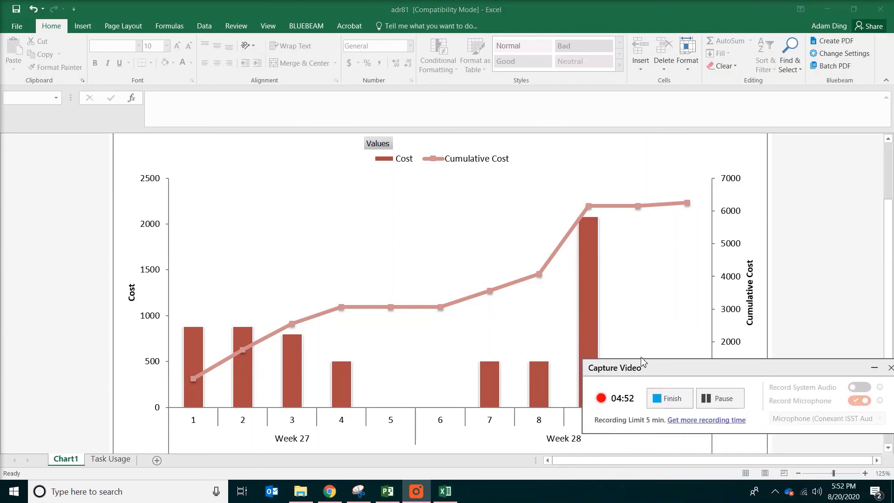